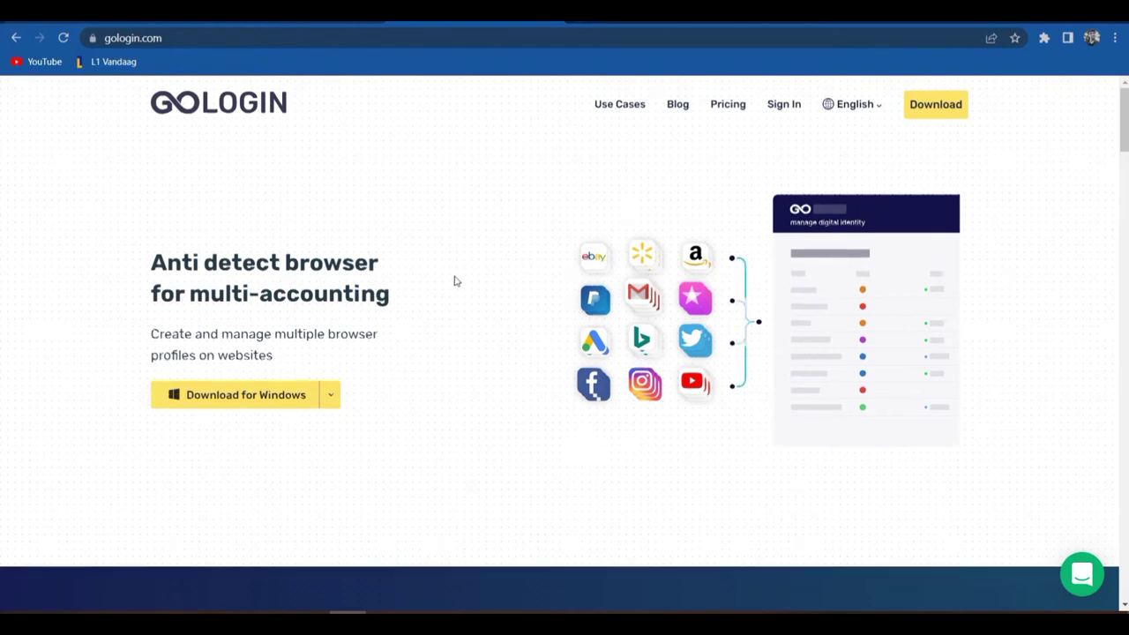
Step: Browse the gologin.com home page and highlight the free 7-day trial text
scroll(454, 280, "down", 10)
scroll(456, 280, "down", 15)
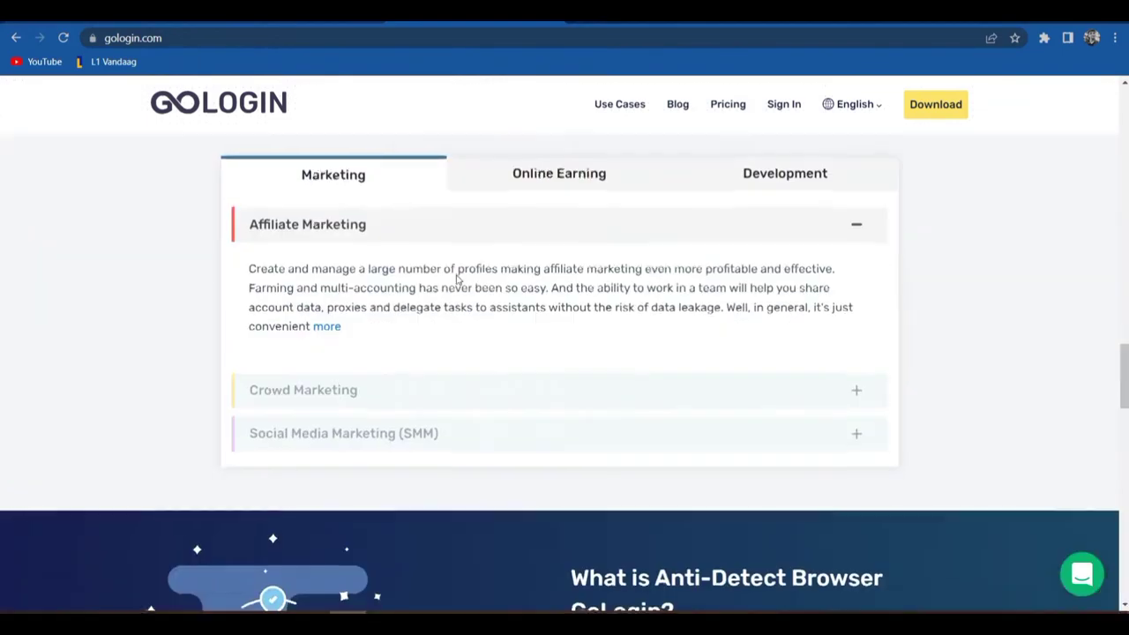
scroll(457, 279, "down", 5)
scroll(457, 279, "up", 2)
scroll(551, 360, "down", 15)
scroll(550, 358, "up", 8)
scroll(550, 356, "down", 6)
left_click_drag(174, 393, 468, 432)
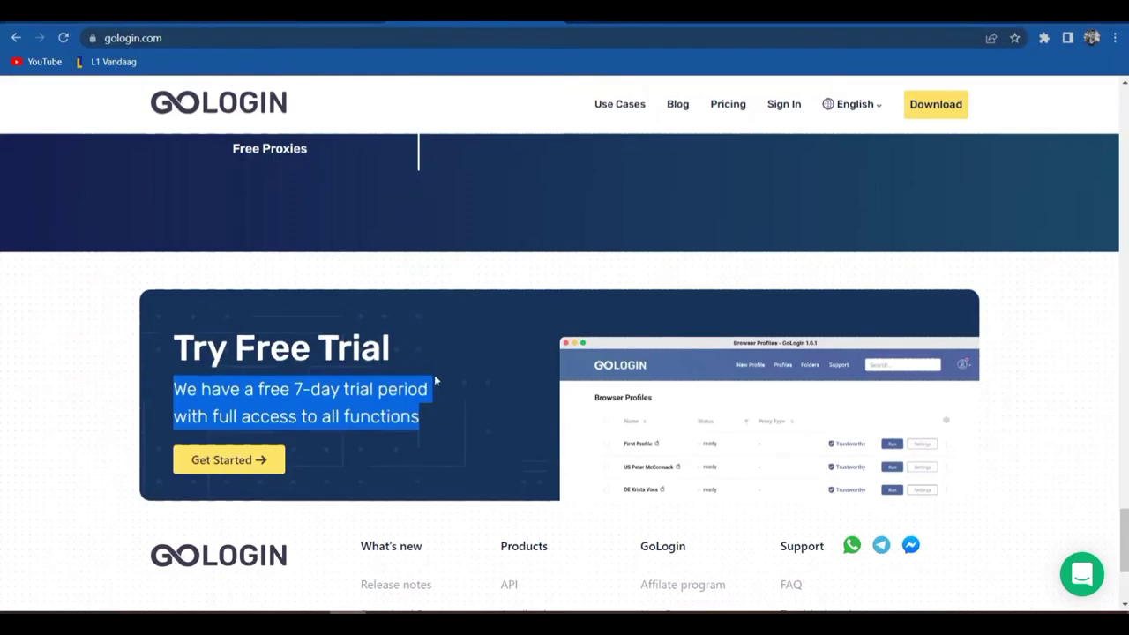
left_click(444, 403)
Step: Open the Pricing page and scroll through the Professional to Custom plans
scroll(461, 399, "up", 4)
scroll(461, 399, "up", 10)
left_click(728, 104)
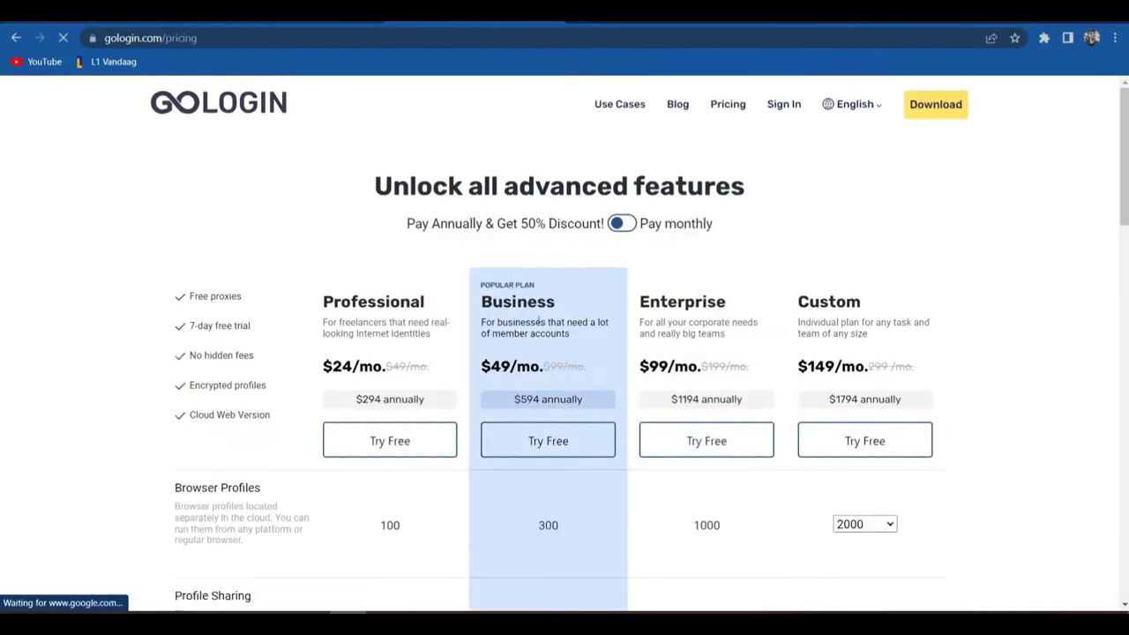
scroll(600, 335, "down", 3)
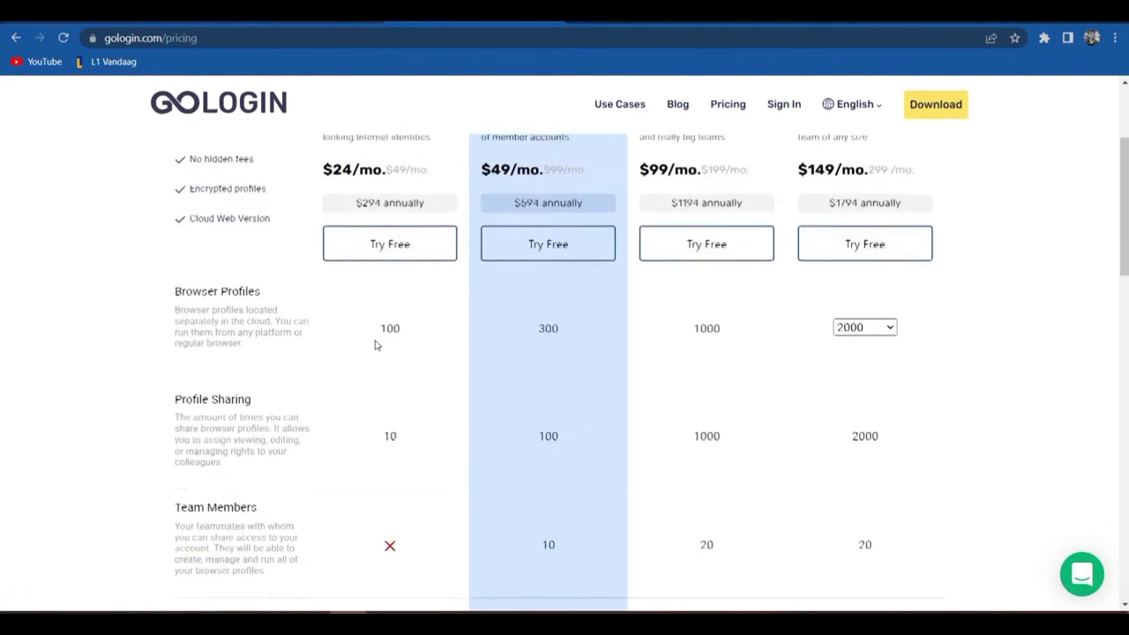
scroll(612, 373, "down", 2)
scroll(597, 373, "up", 5)
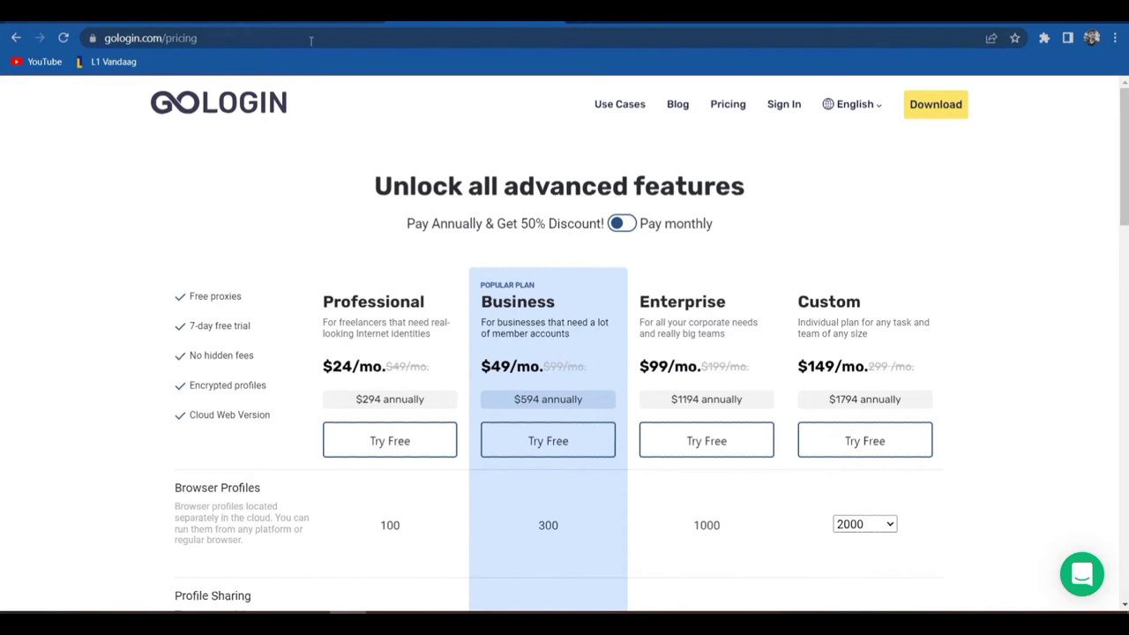
Step: Check the For Video connection on the iProxy dashboard, then return to gologin.com's home page
left_click(251, 24)
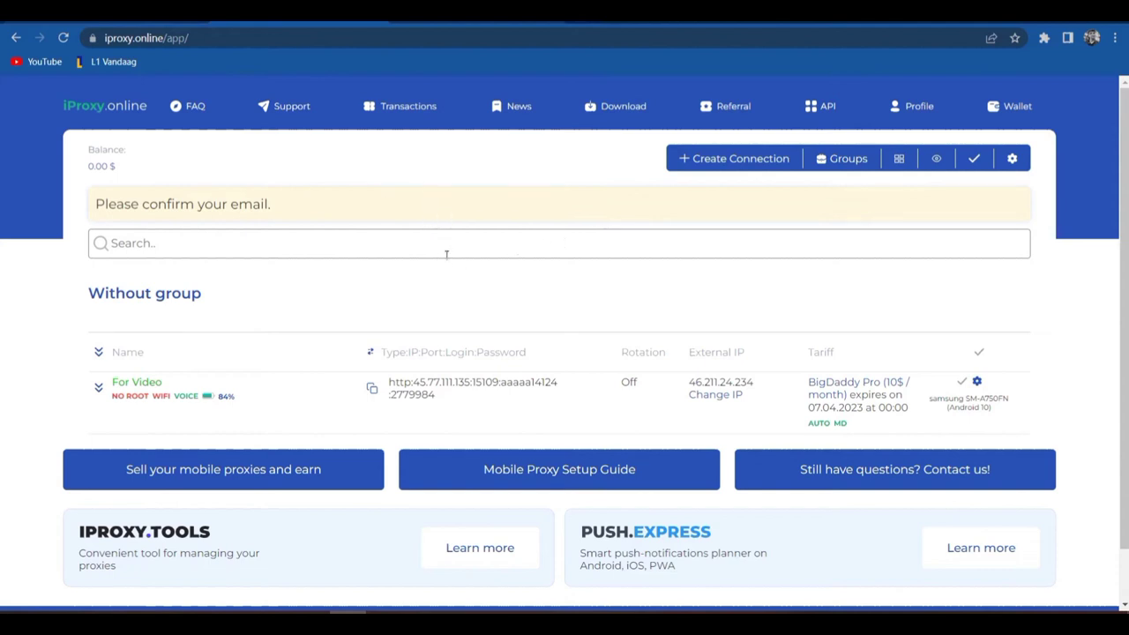
scroll(441, 253, "down", 1)
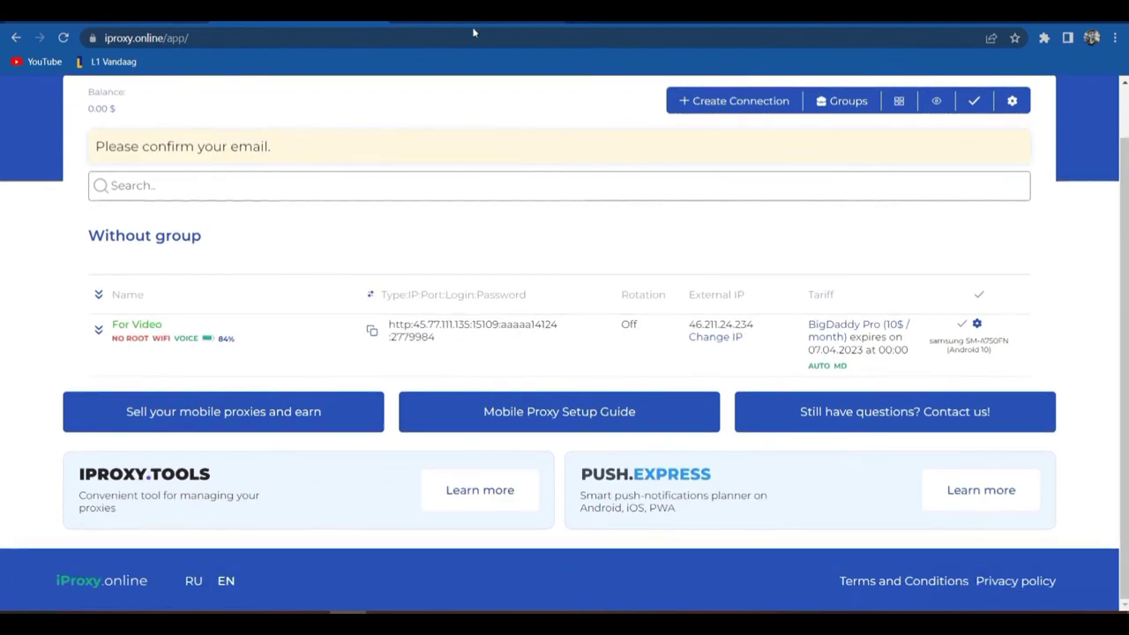
left_click(472, 24)
left_click(248, 113)
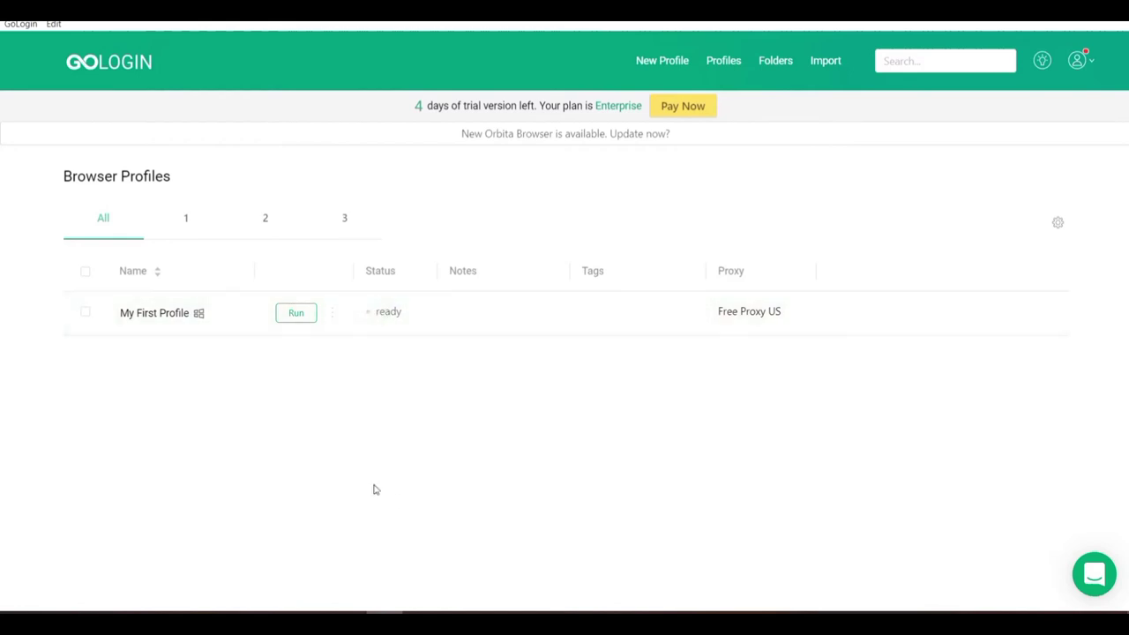
left_click(379, 610)
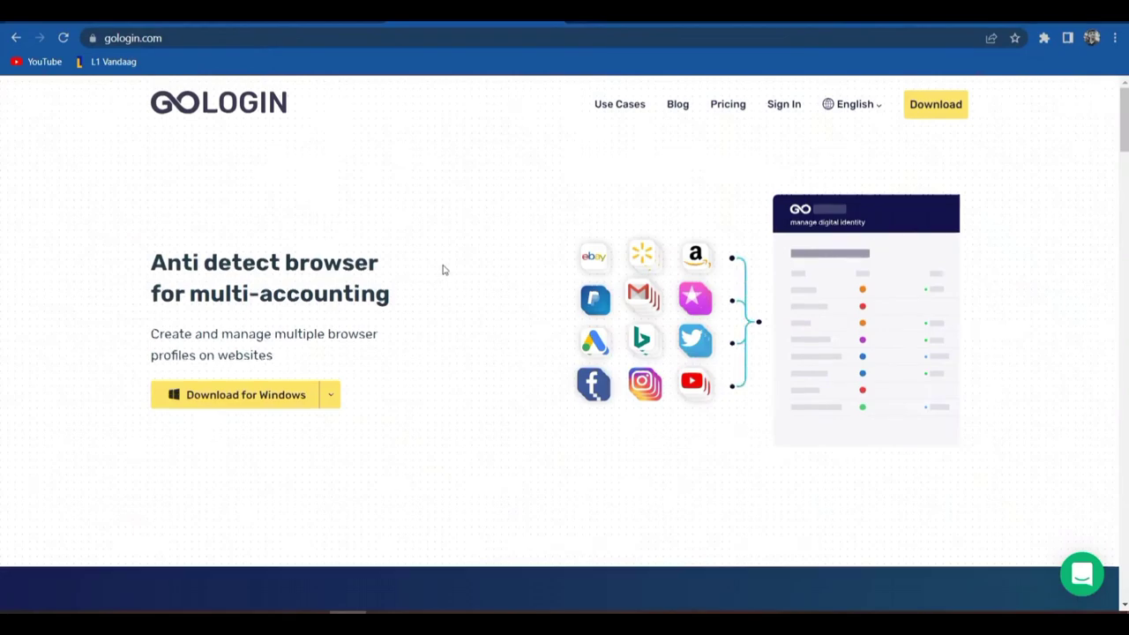
Step: Scroll through the home page's fingerprint and help sections
scroll(444, 271, "down", 15)
scroll(444, 263, "up", 3)
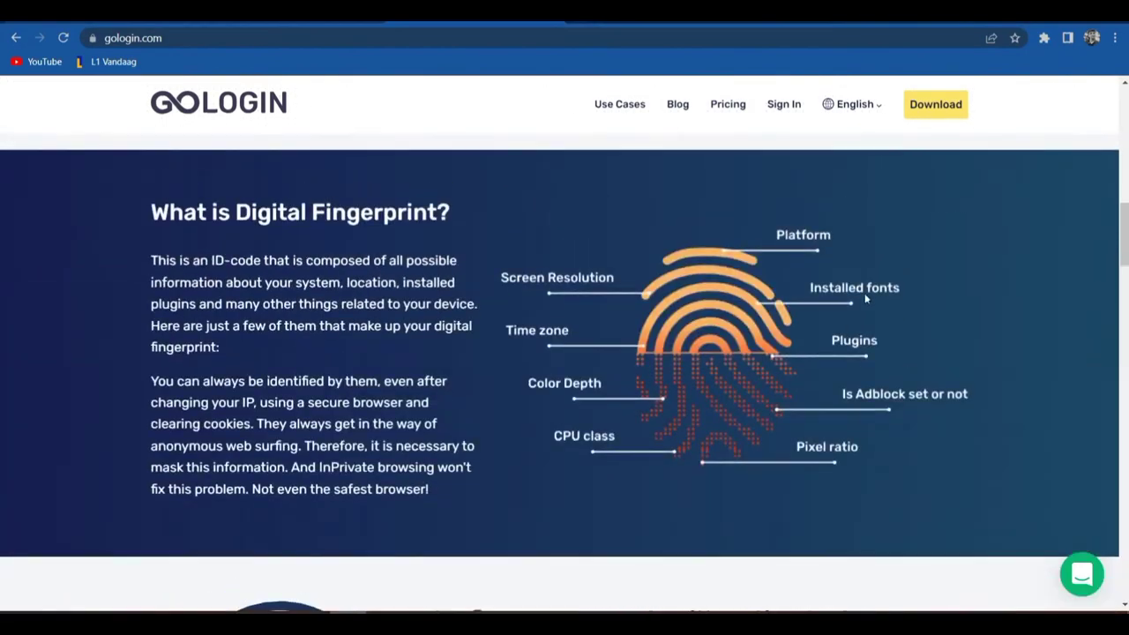
scroll(444, 264, "down", 1)
scroll(396, 308, "up", 10)
scroll(396, 307, "down", 3)
scroll(401, 308, "up", 3)
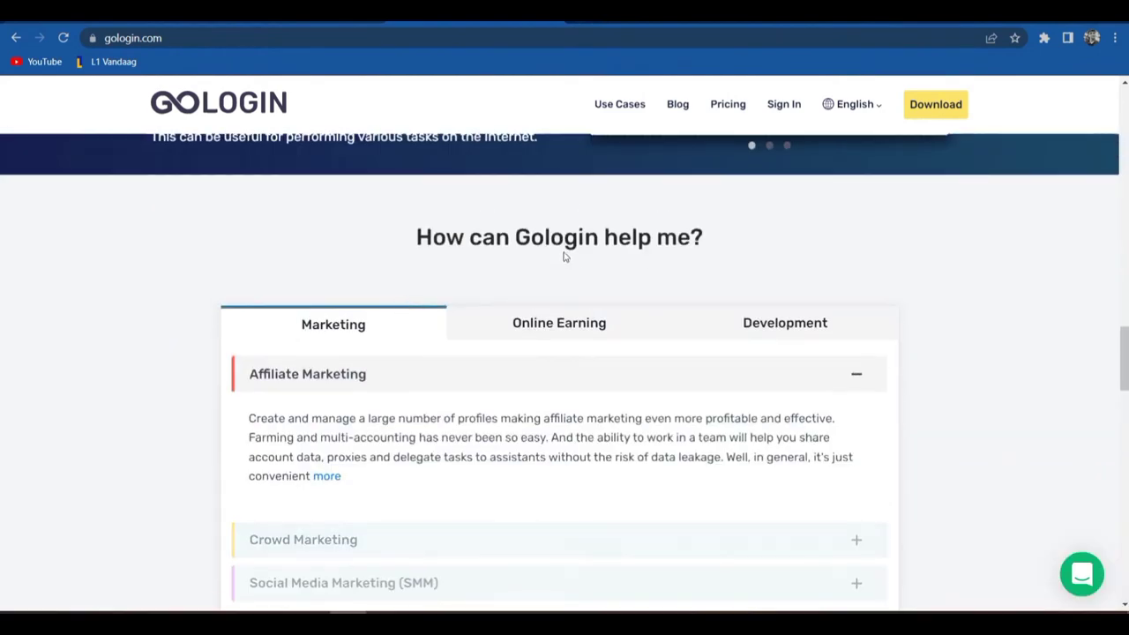
scroll(563, 255, "down", 3)
scroll(565, 254, "down", 6)
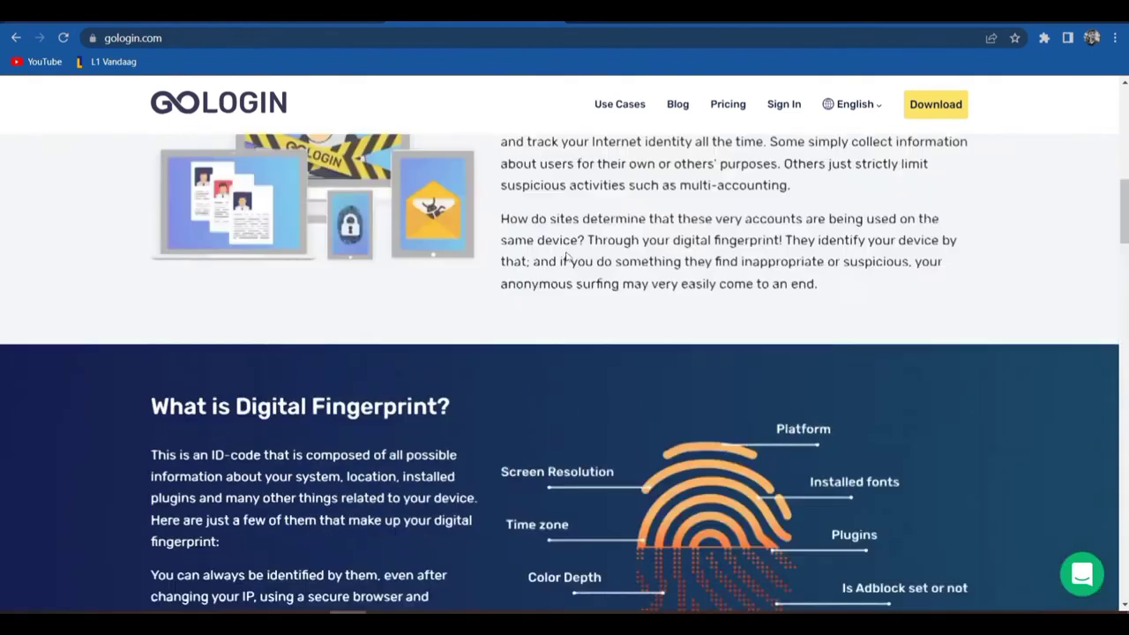
scroll(567, 254, "up", 10)
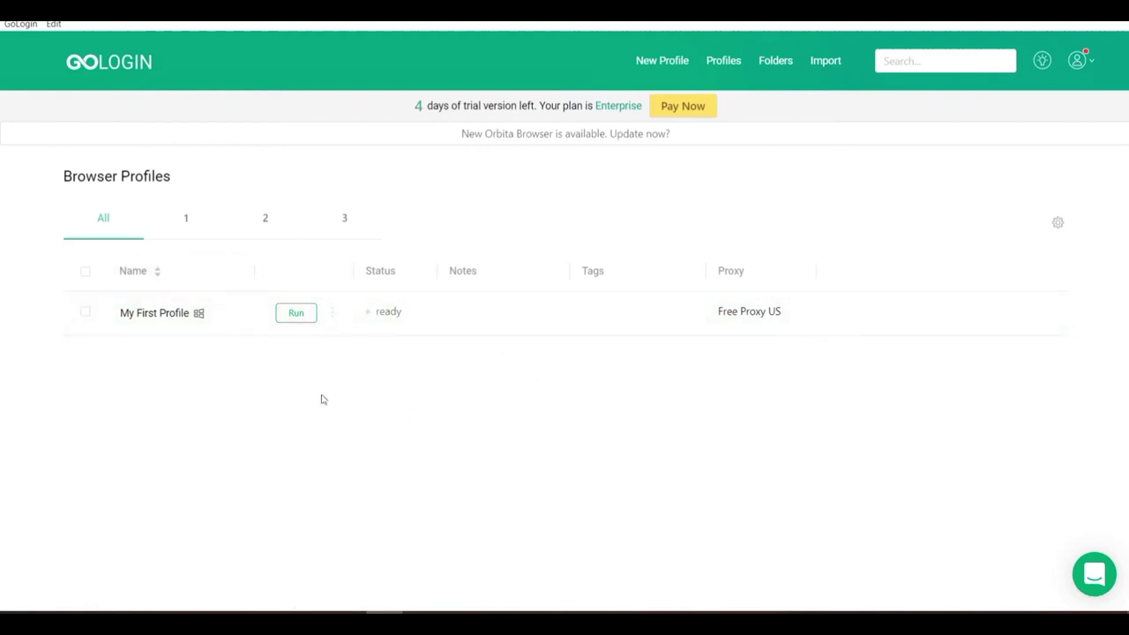
left_click(187, 220)
left_click(110, 219)
left_click(733, 63)
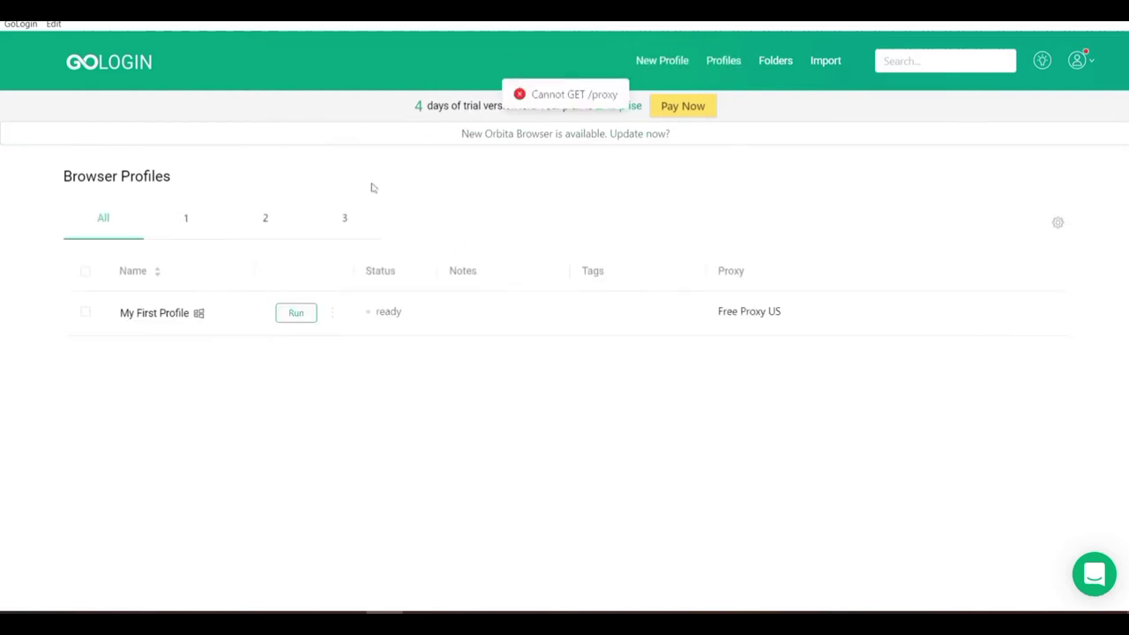
left_click(665, 61)
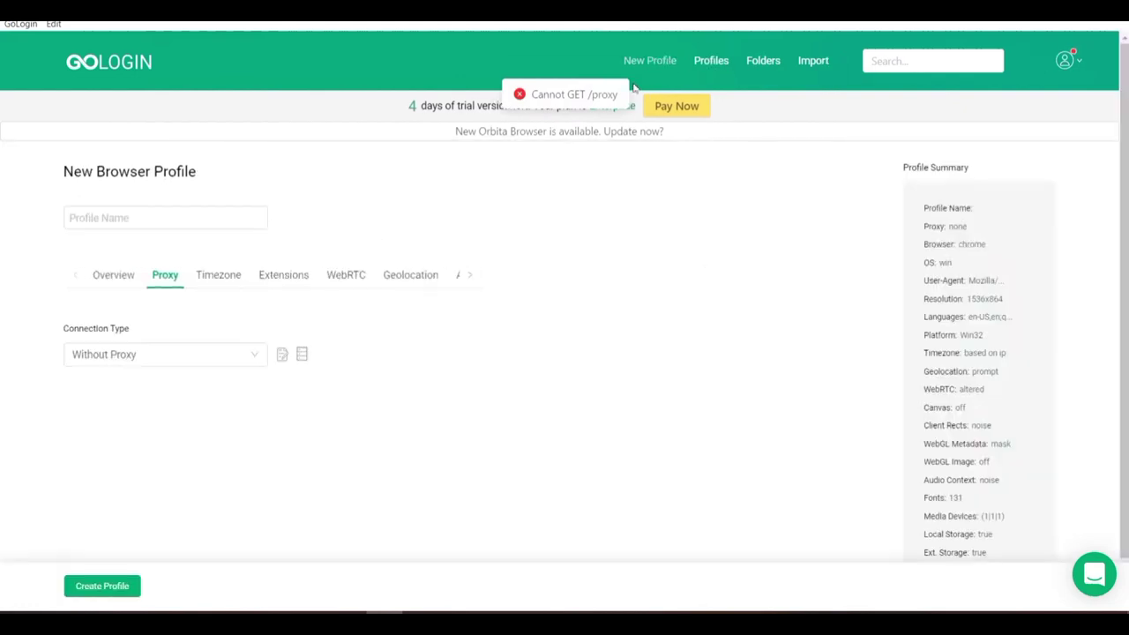
left_click(112, 69)
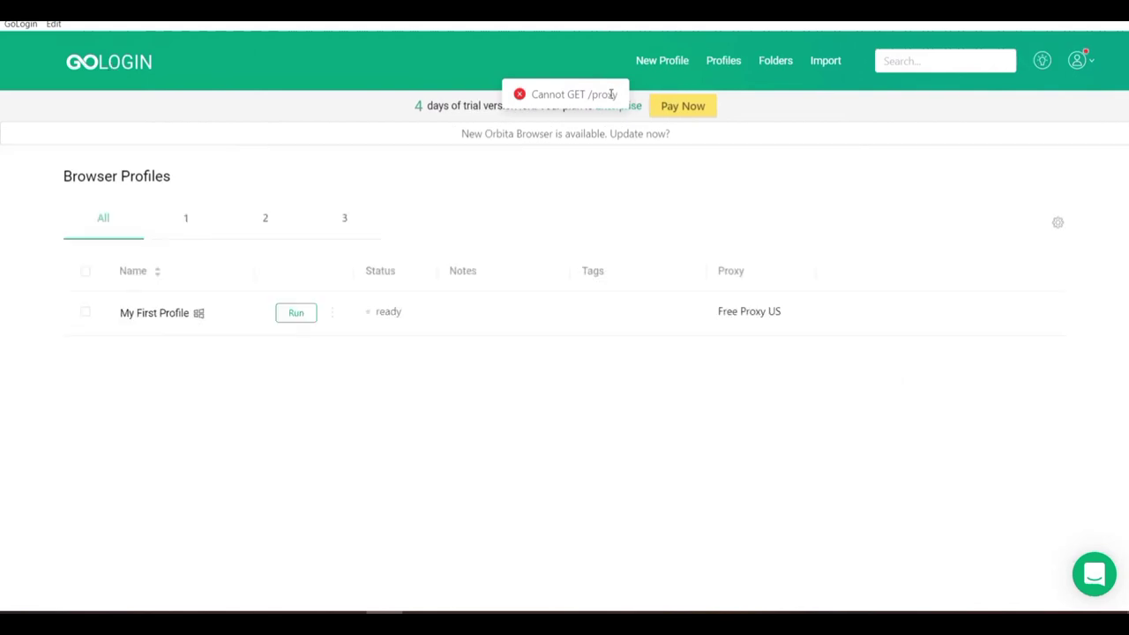
Step: Start a new profile, review its summary, and enter the name 123454
left_click(664, 64)
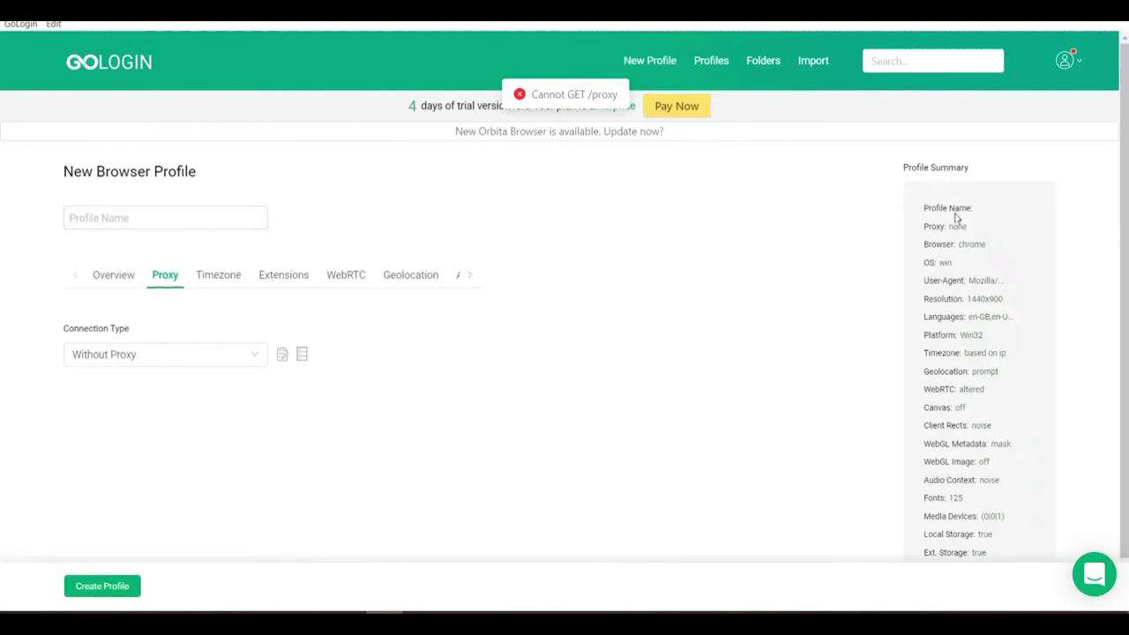
scroll(935, 291, "down", 1)
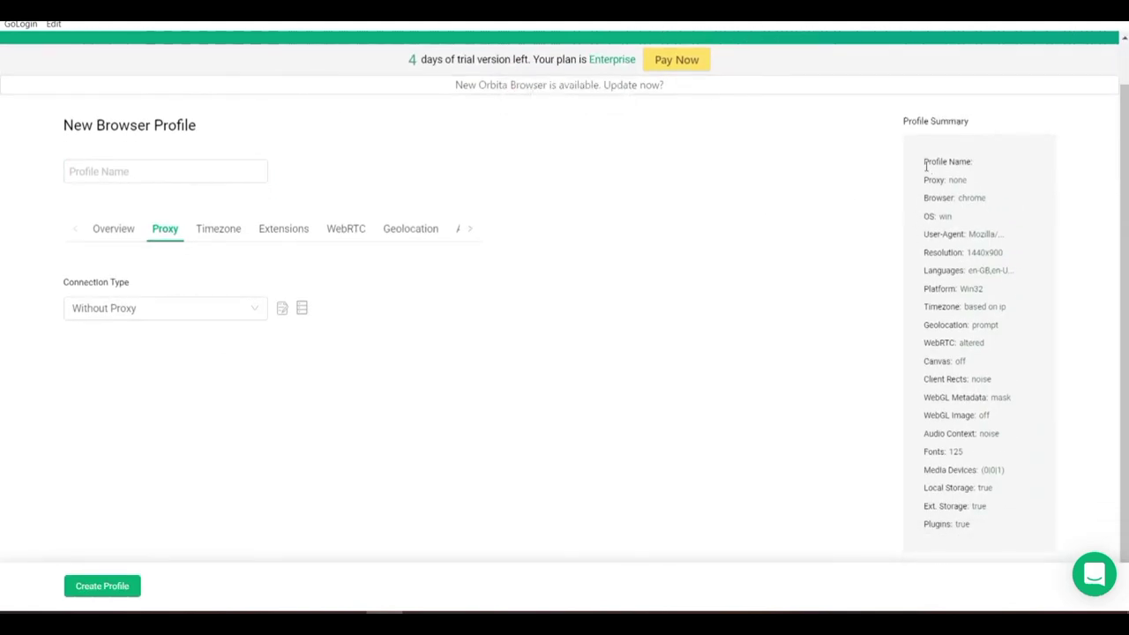
left_click_drag(923, 160, 976, 474)
left_click(802, 390)
scroll(450, 325, "up", 2)
left_click(102, 276)
left_click(122, 218)
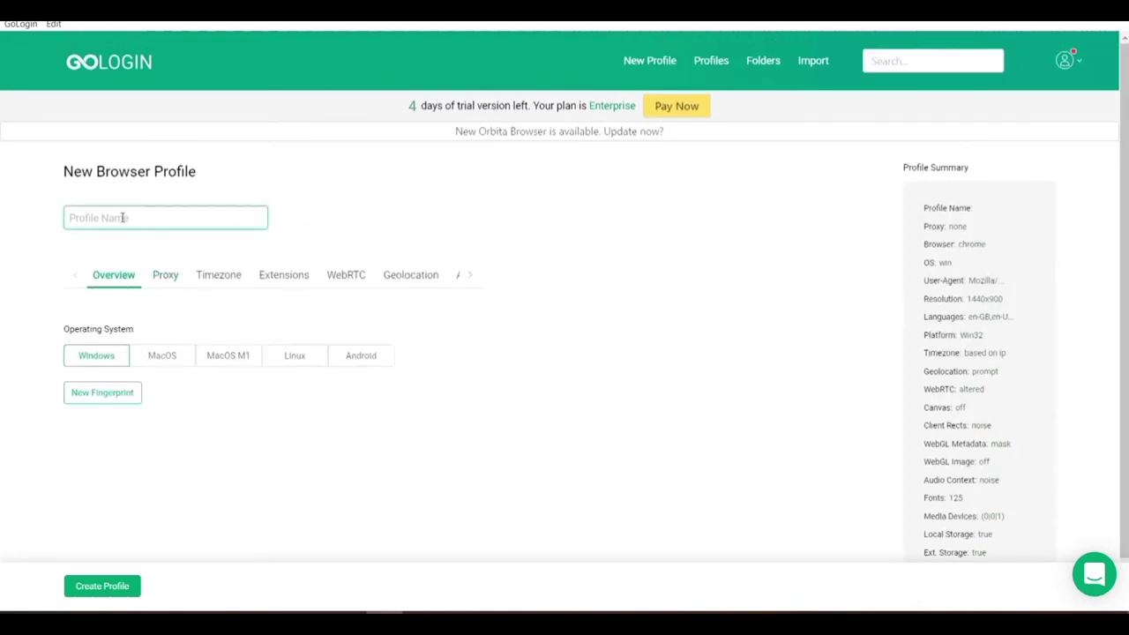
type("123454")
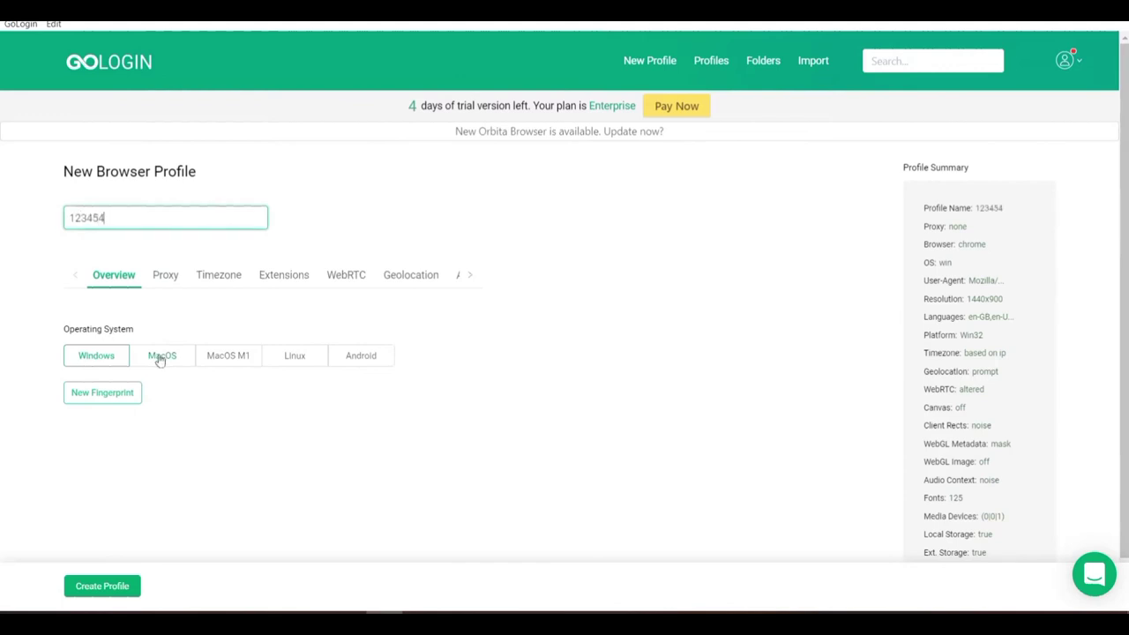
Step: Try the MacOS, MacOS M1, Linux and Android fingerprints, then settle on Windows
left_click(162, 357)
left_click(231, 357)
left_click(294, 356)
left_click(355, 357)
left_click(295, 357)
left_click(230, 357)
left_click(162, 357)
left_click(89, 356)
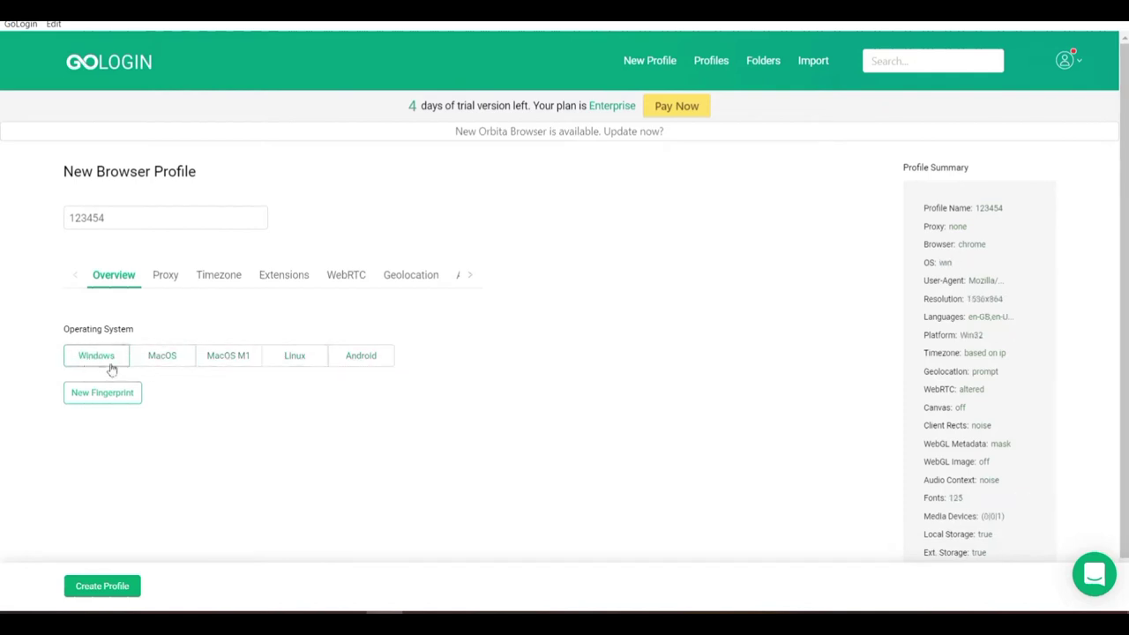
Step: Review the OS recommendation note and keep Windows as the operating system
left_click(184, 360)
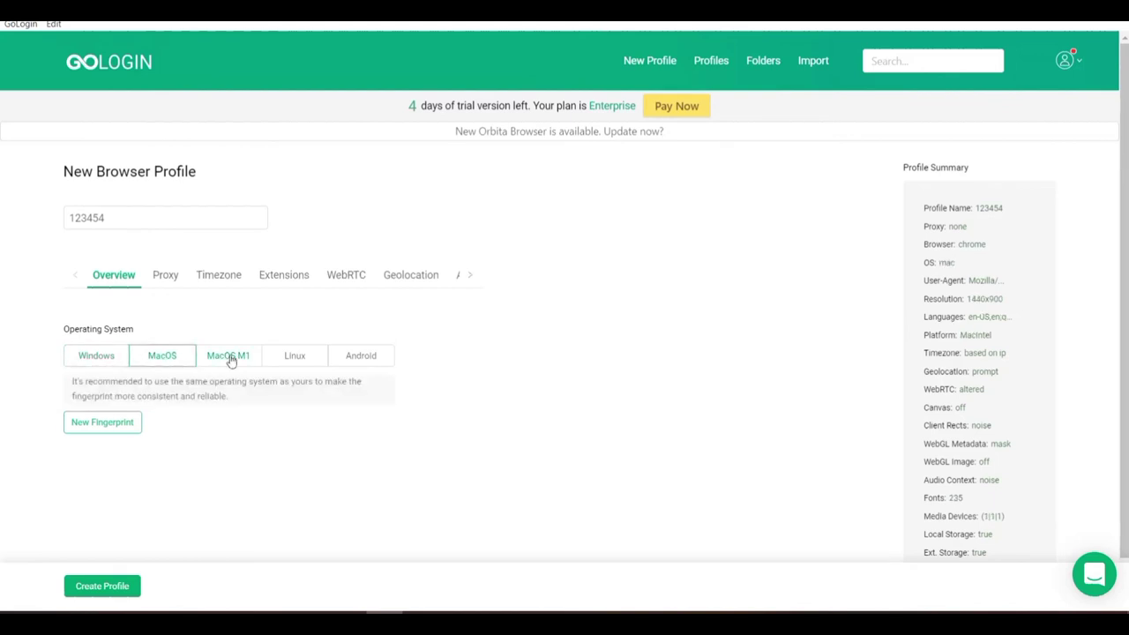
left_click(229, 360)
left_click_drag(229, 396, 73, 385)
left_click(222, 427)
left_click(99, 361)
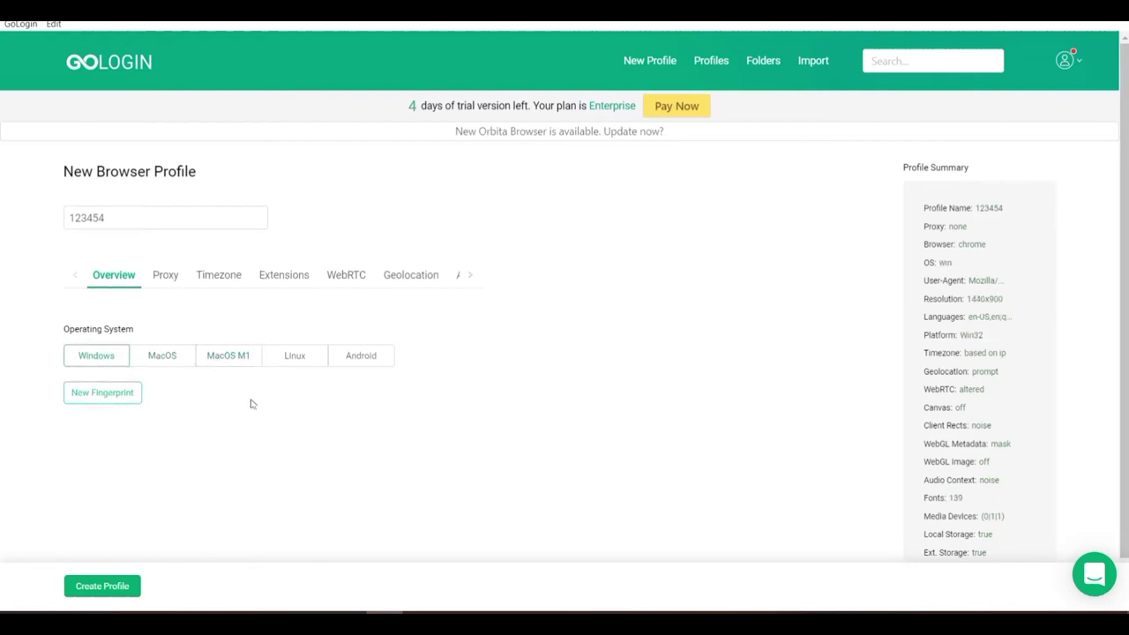
left_click(164, 280)
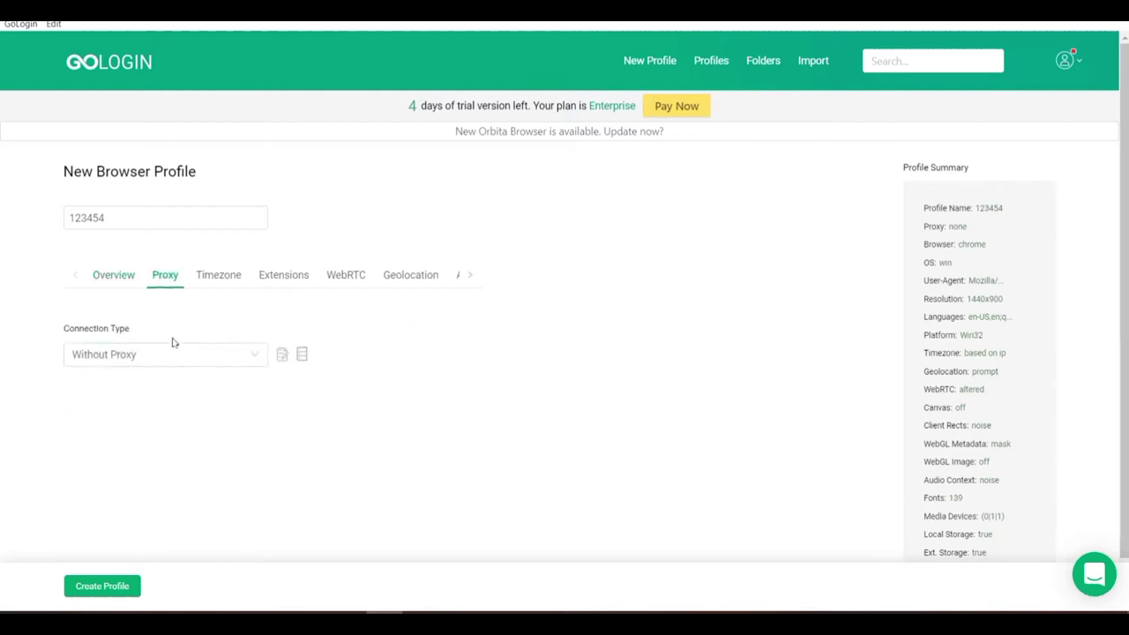
Step: Try the Free Proxy connection type with United States as the proxy country
left_click(222, 358)
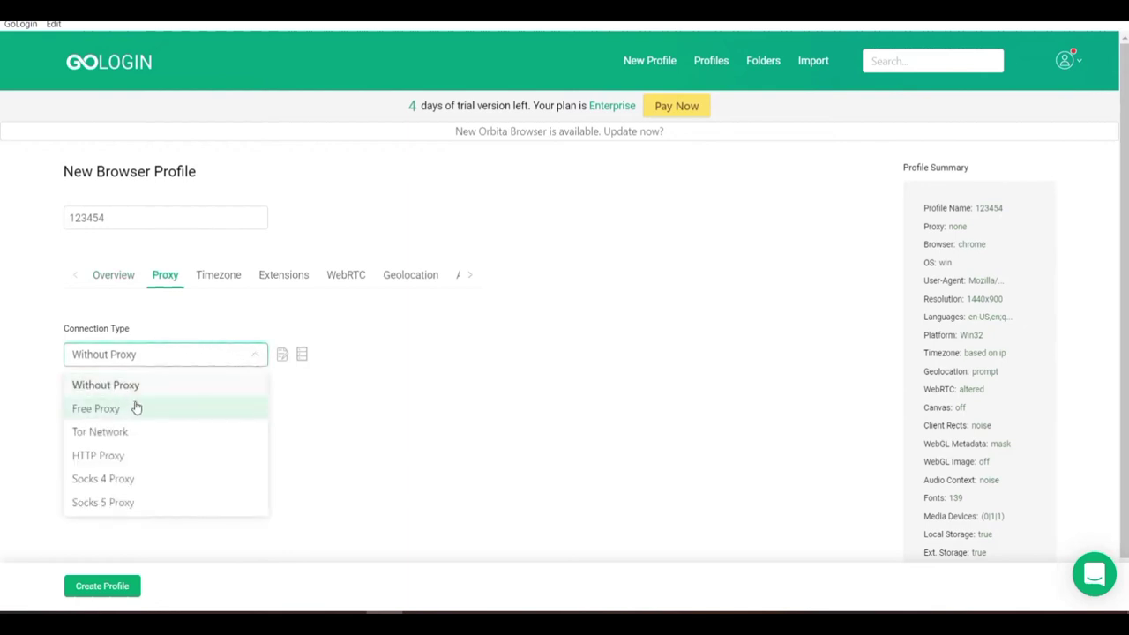
left_click(116, 362)
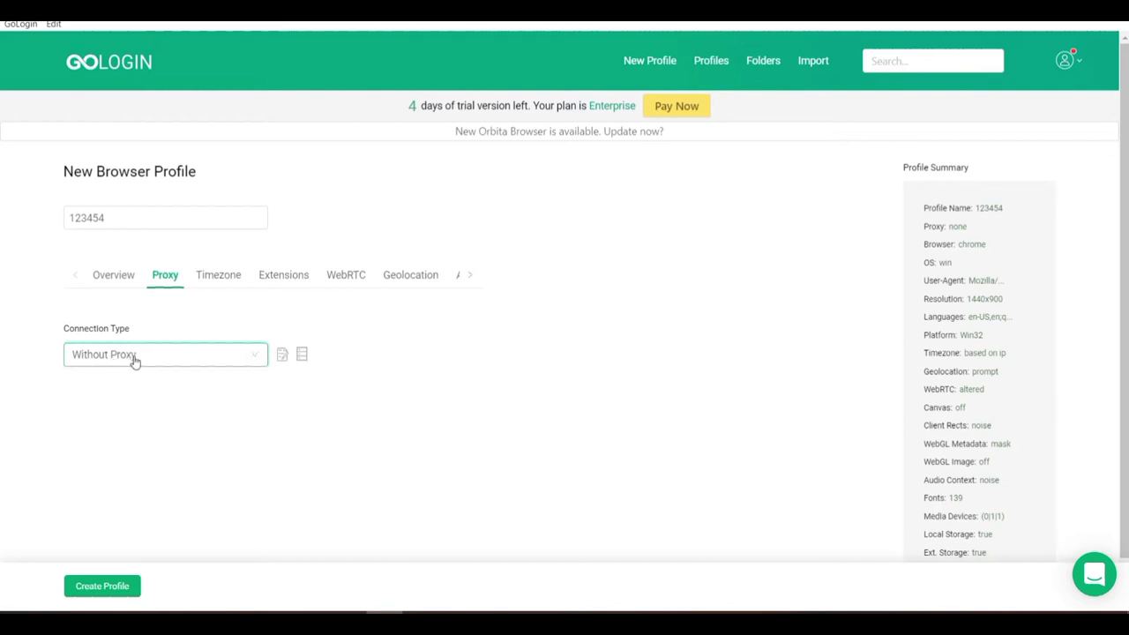
left_click(134, 361)
left_click(114, 409)
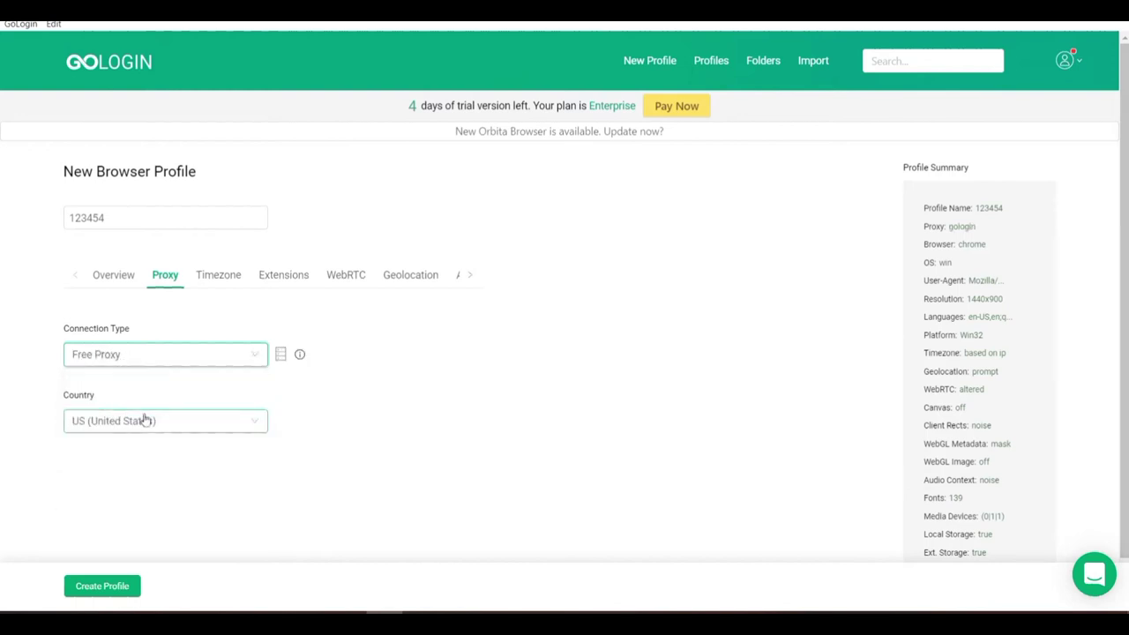
scroll(163, 414, "down", 1)
left_click(181, 374)
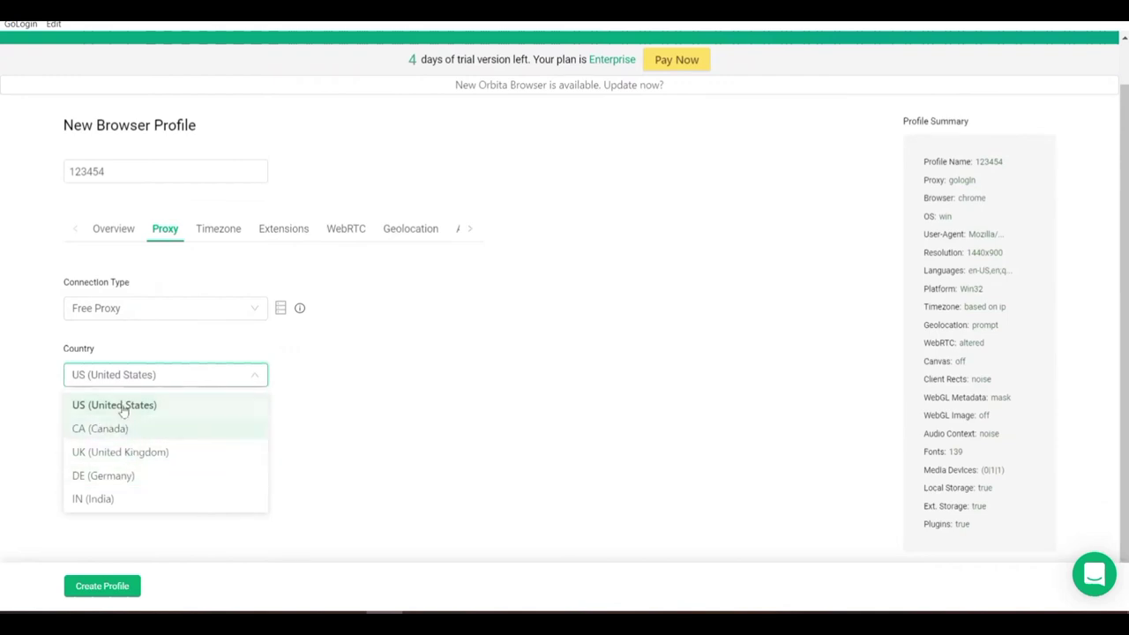
left_click(298, 401)
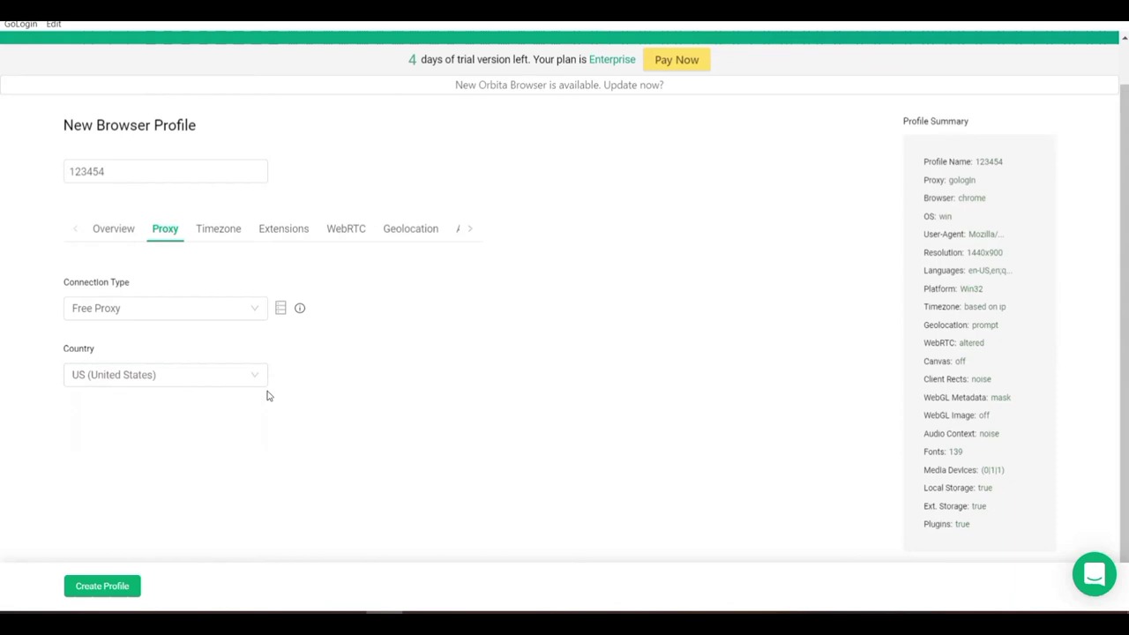
Step: Change the connection type from Free Proxy to HTTP Proxy
left_click(209, 381)
left_click(178, 310)
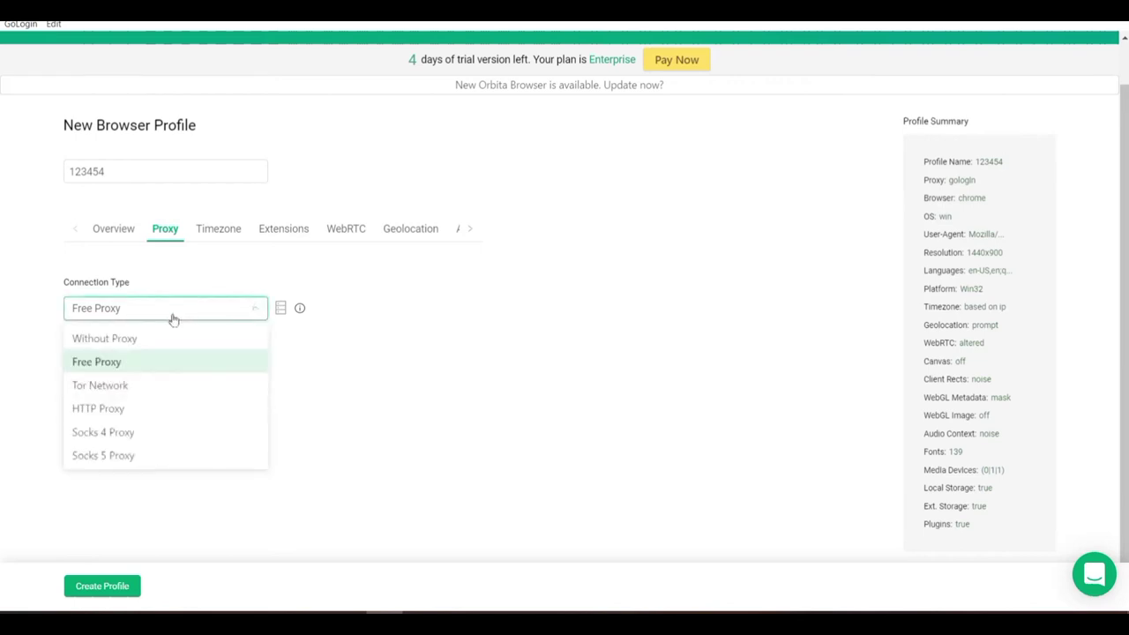
left_click(378, 409)
left_click(188, 378)
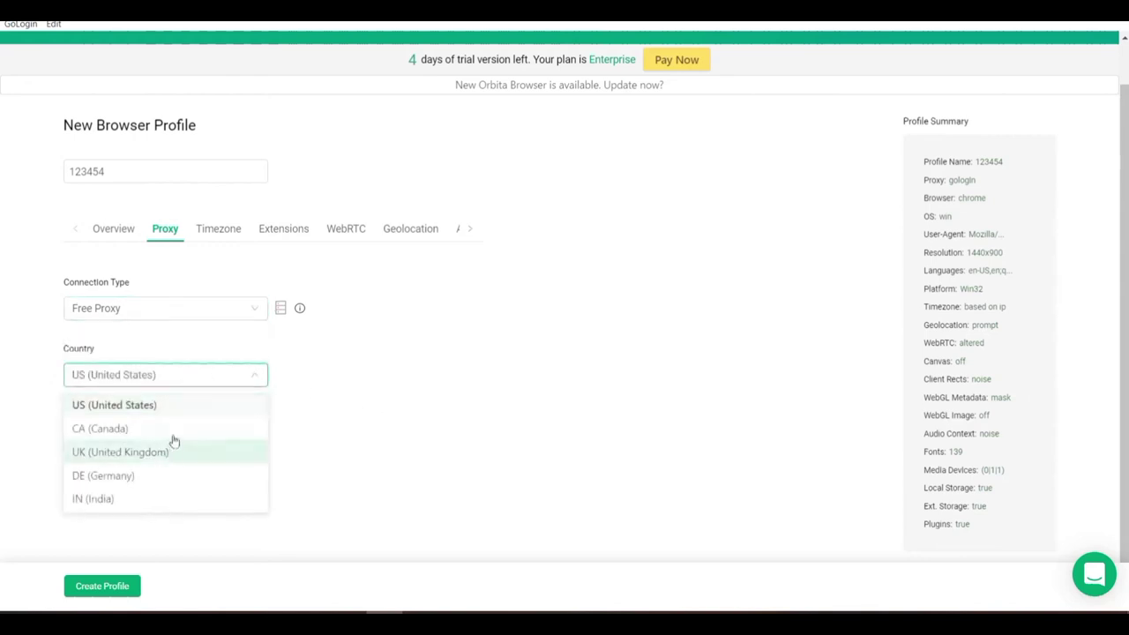
left_click(384, 393)
left_click(164, 322)
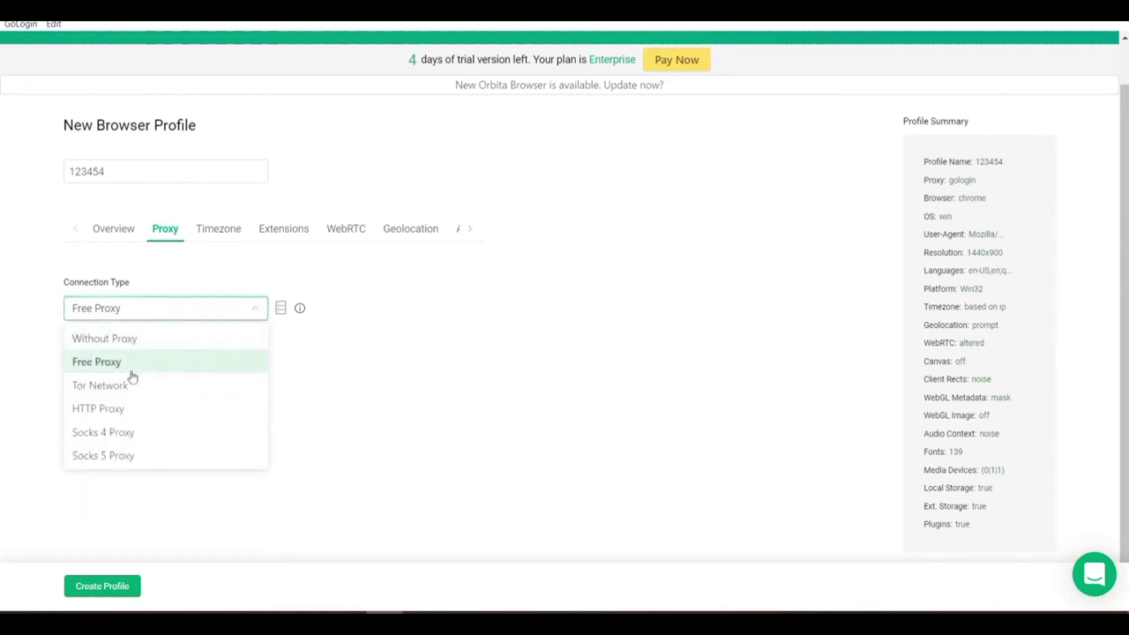
left_click(117, 411)
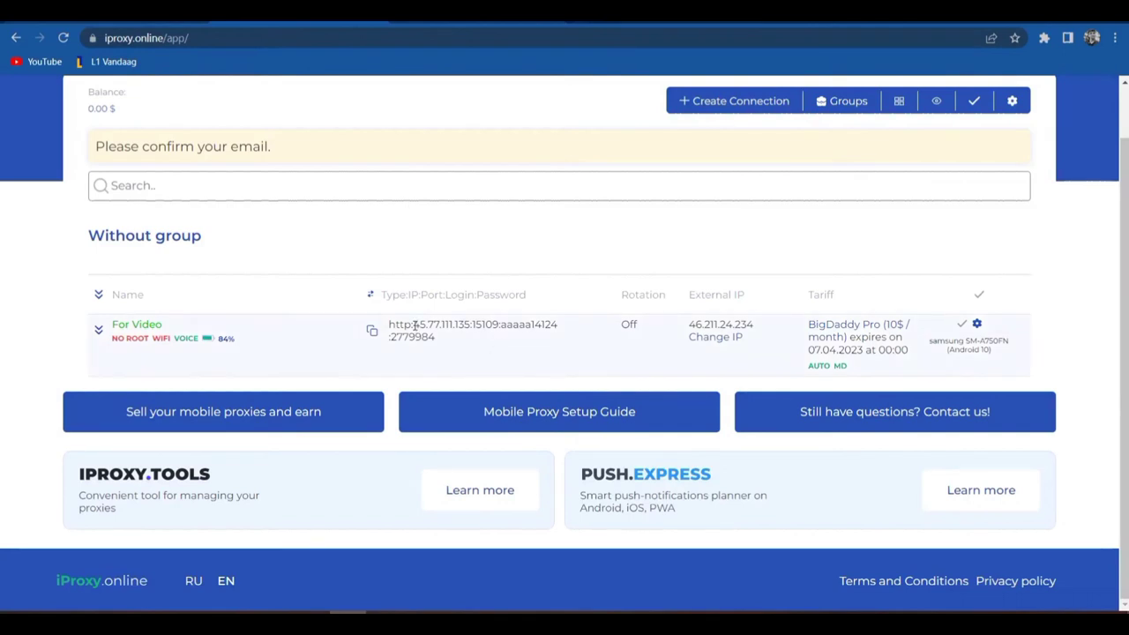
Step: Paste 45.77.111.135 as the proxy host and 15109 as the port from iProxy
left_click_drag(413, 326, 453, 341)
key("ctrl+c")
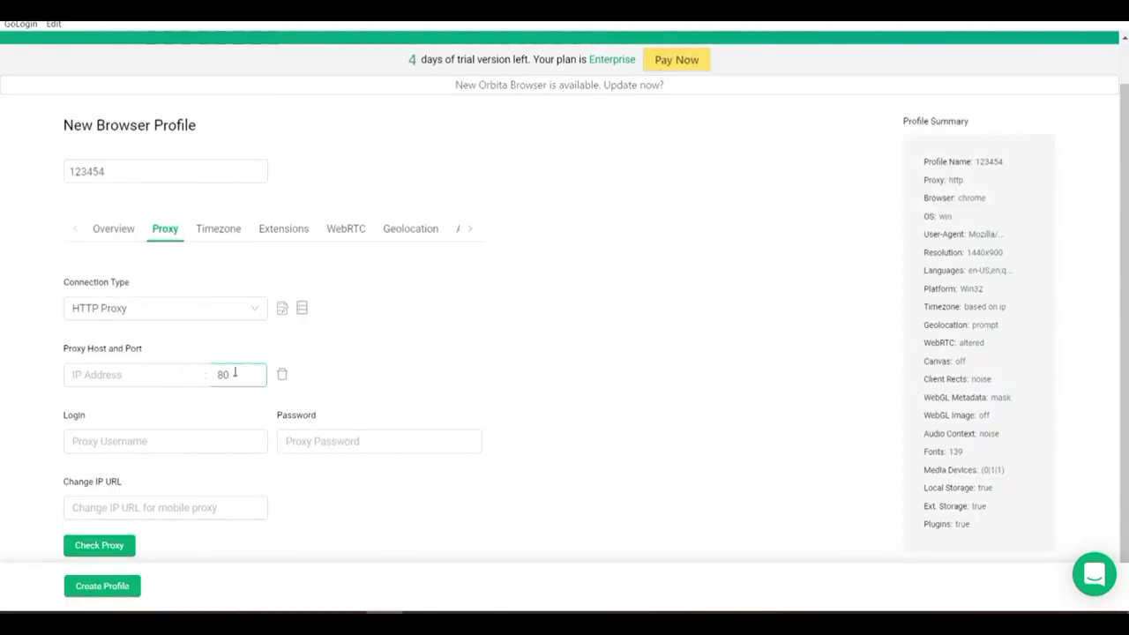
left_click(156, 377)
key("ctrl+v")
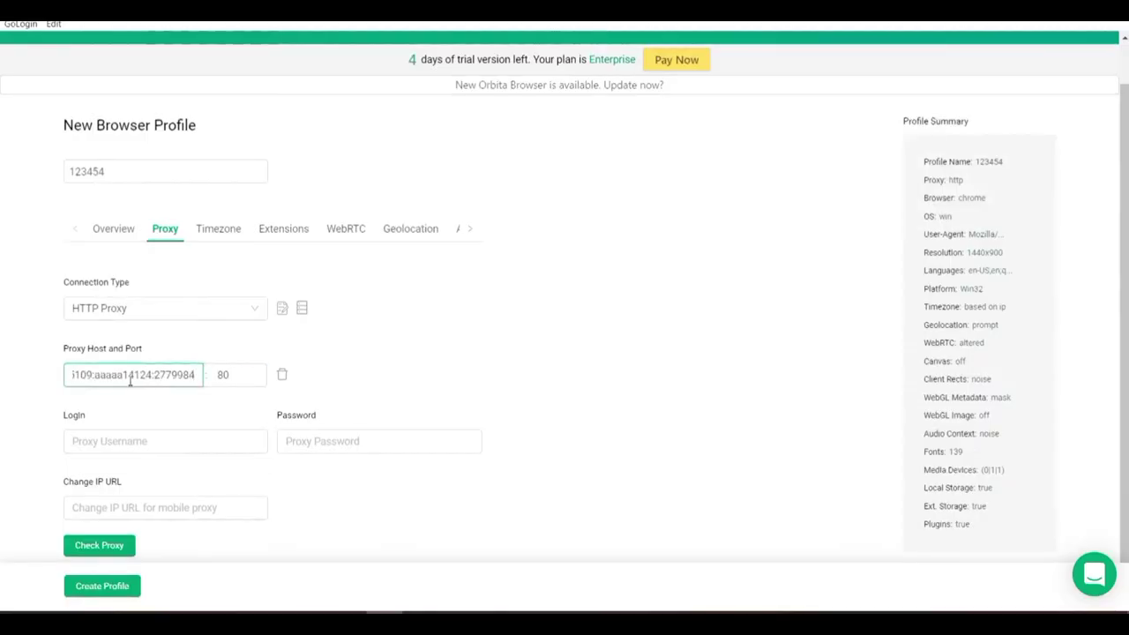
key("ctrl+z")
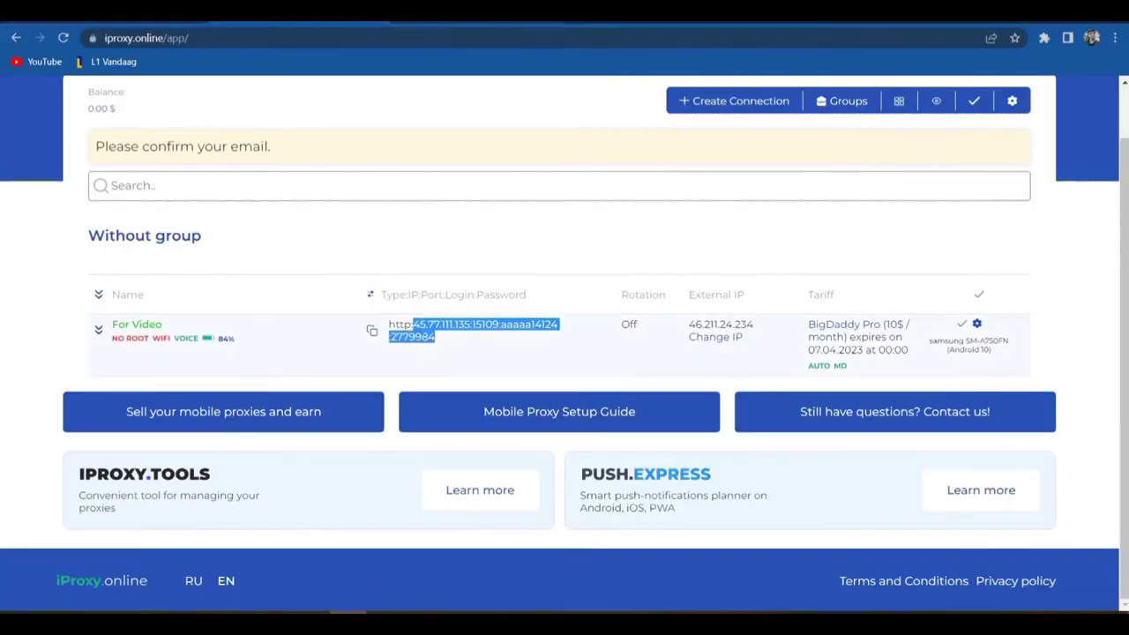
left_click(416, 325)
left_click_drag(414, 326, 472, 327)
key("ctrl+c")
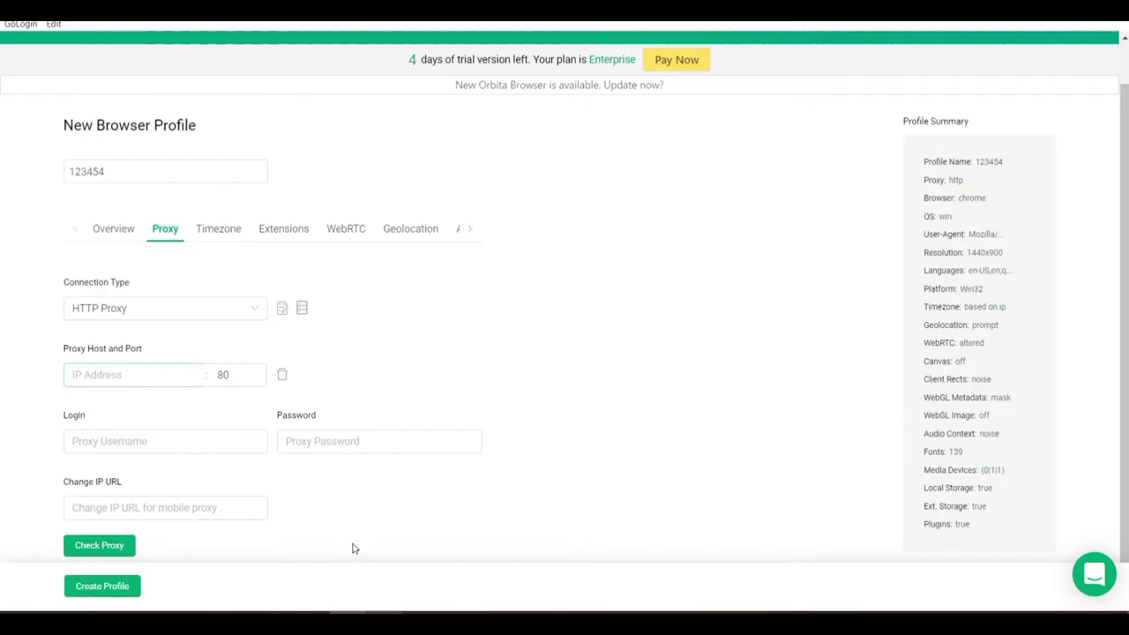
left_click(158, 375)
key("ctrl+v")
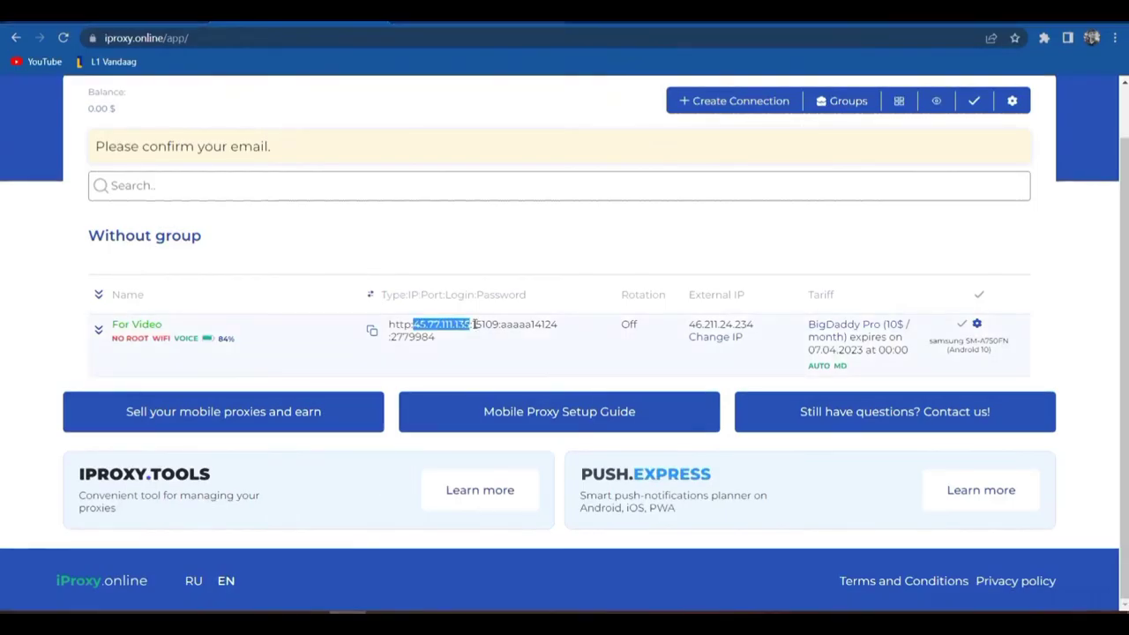
left_click_drag(473, 325, 495, 326)
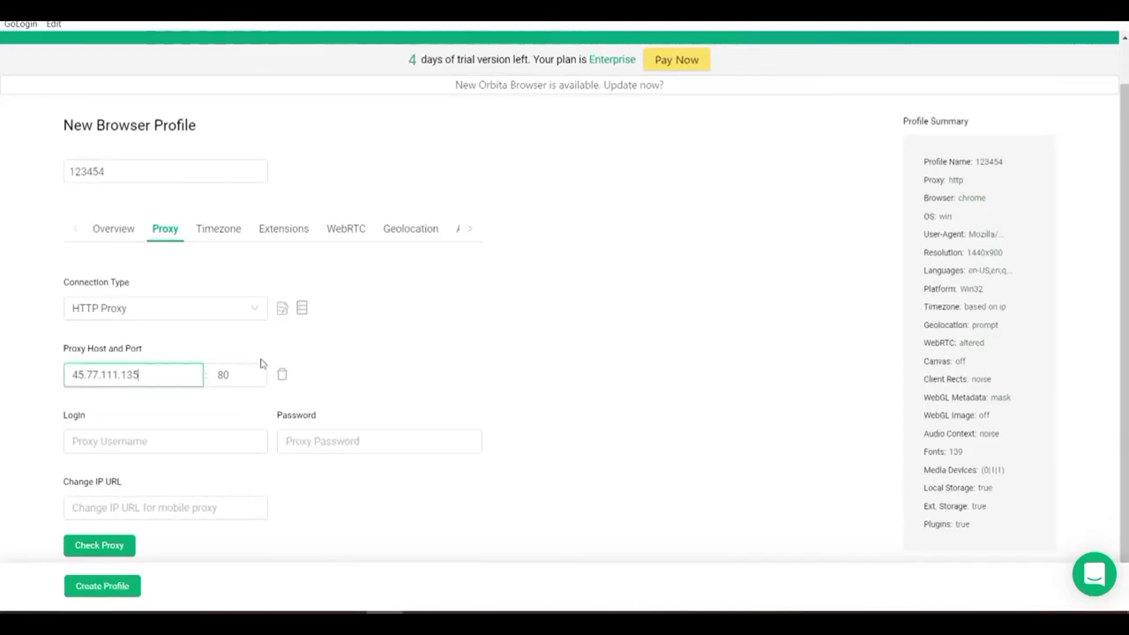
double_click(225, 375)
type("15109")
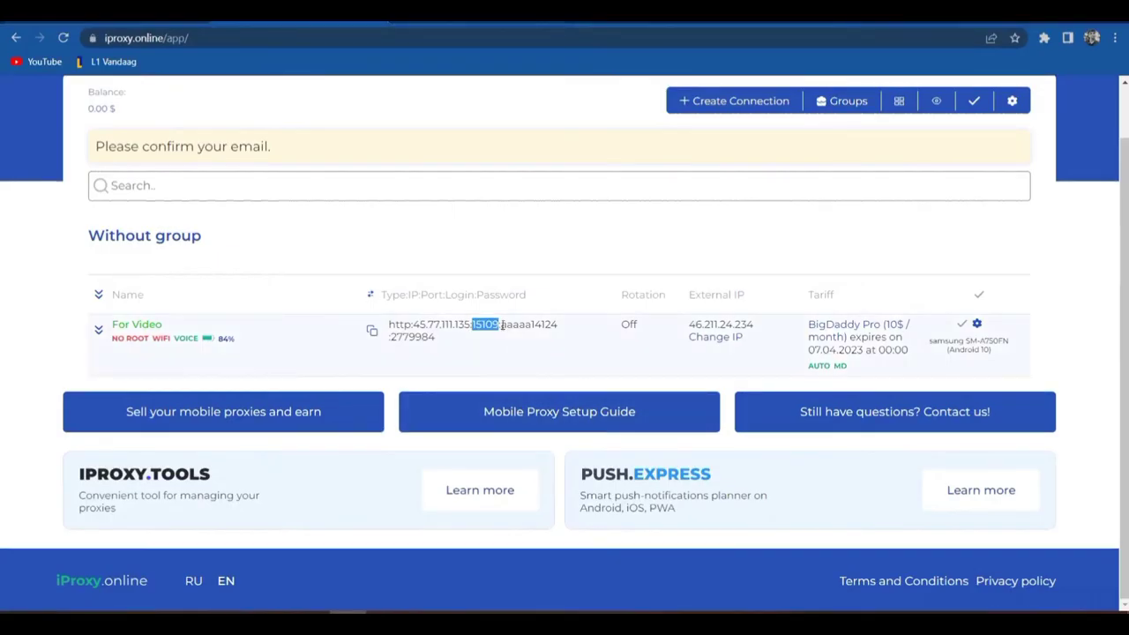
Step: Paste the proxy login and password from the iProxy string into GoLogin
left_click_drag(500, 325, 559, 332)
key("ctrl+c")
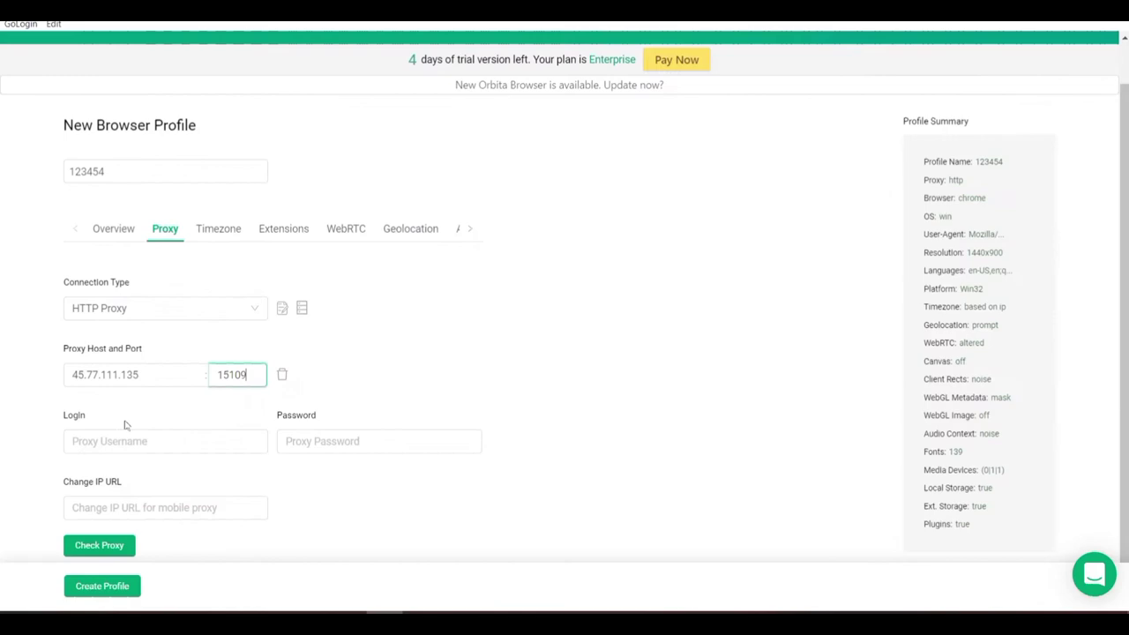
left_click(128, 439)
key("ctrl+v")
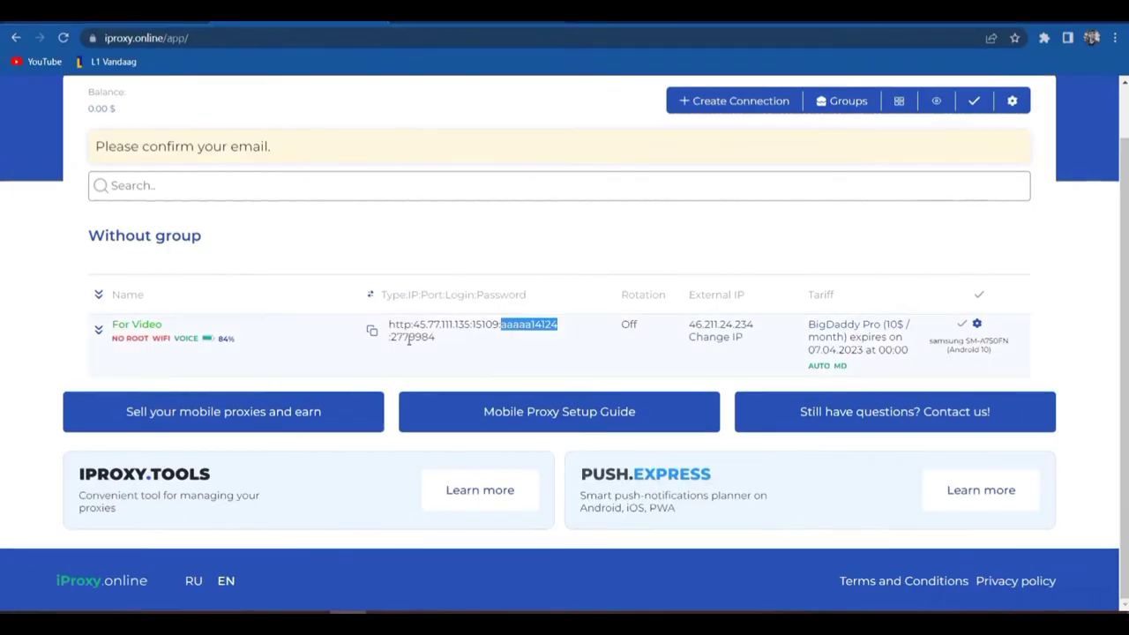
left_click_drag(392, 336, 437, 340)
key("ctrl+c")
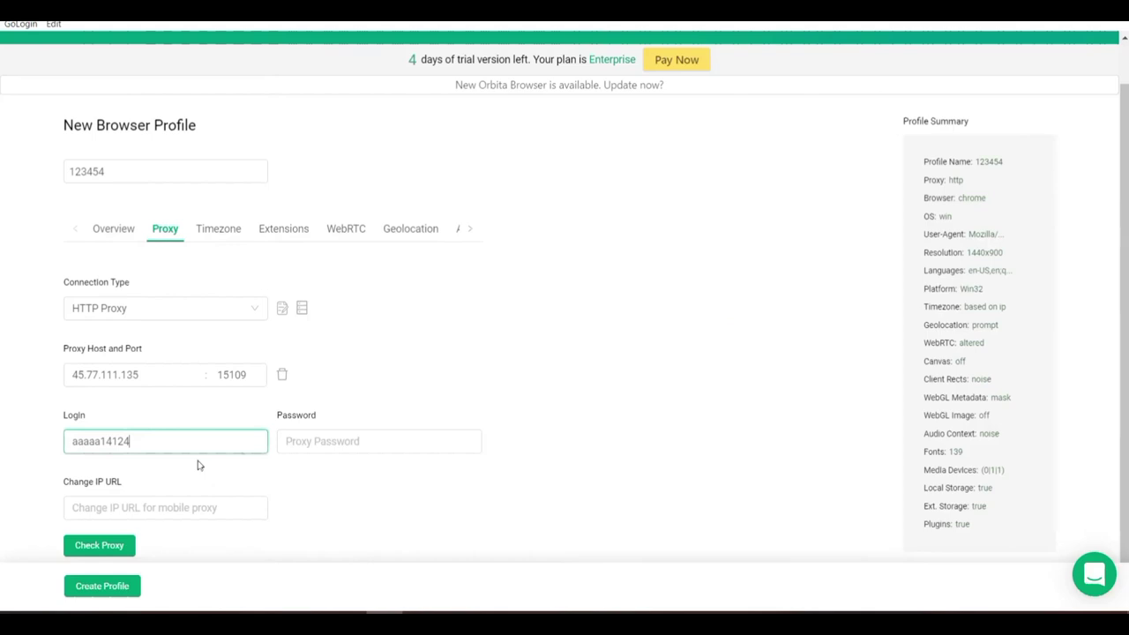
left_click(363, 438)
key("ctrl+v")
left_click_drag(144, 484, 75, 481)
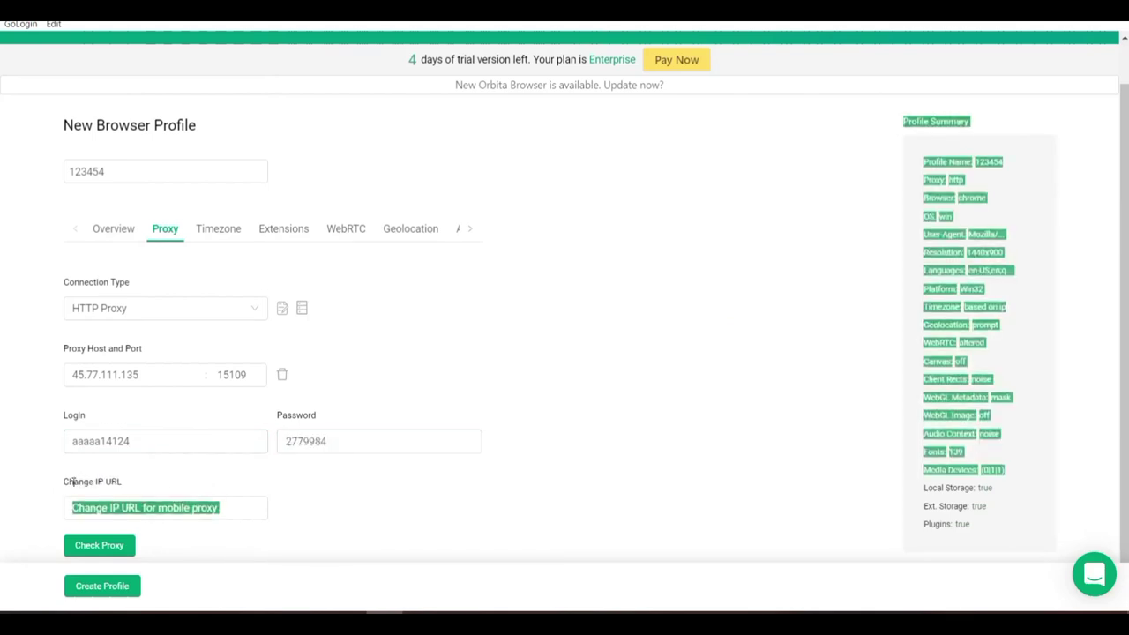
left_click(174, 482)
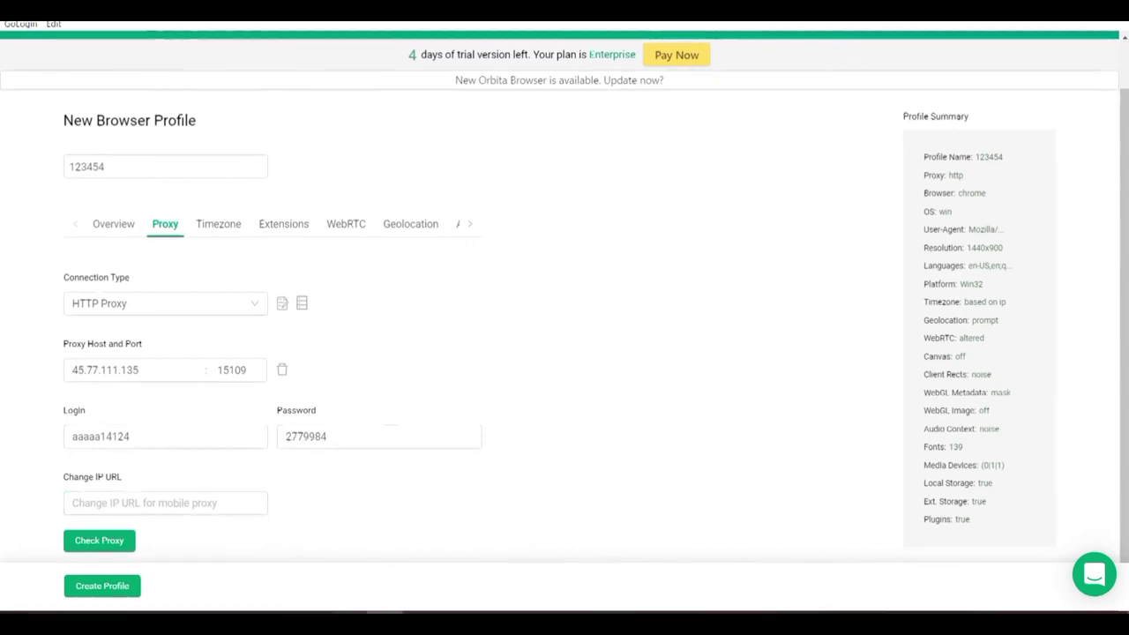
key("alt+Tab")
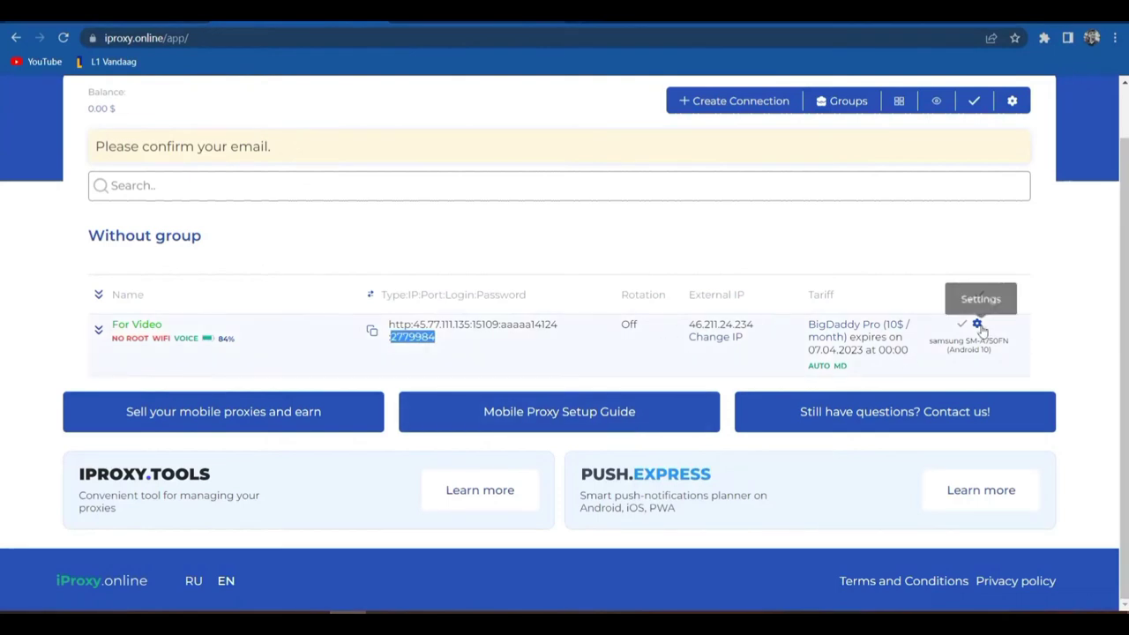
Step: Copy the For Video connection's change-IP URL from its Change IP address settings
left_click(976, 324)
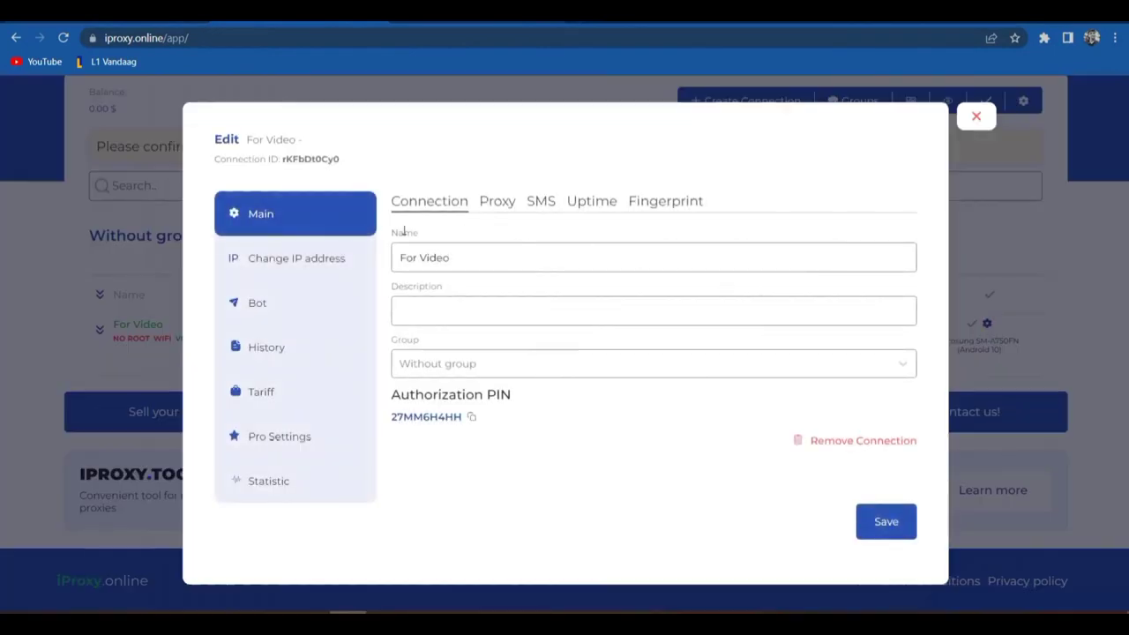
left_click(310, 261)
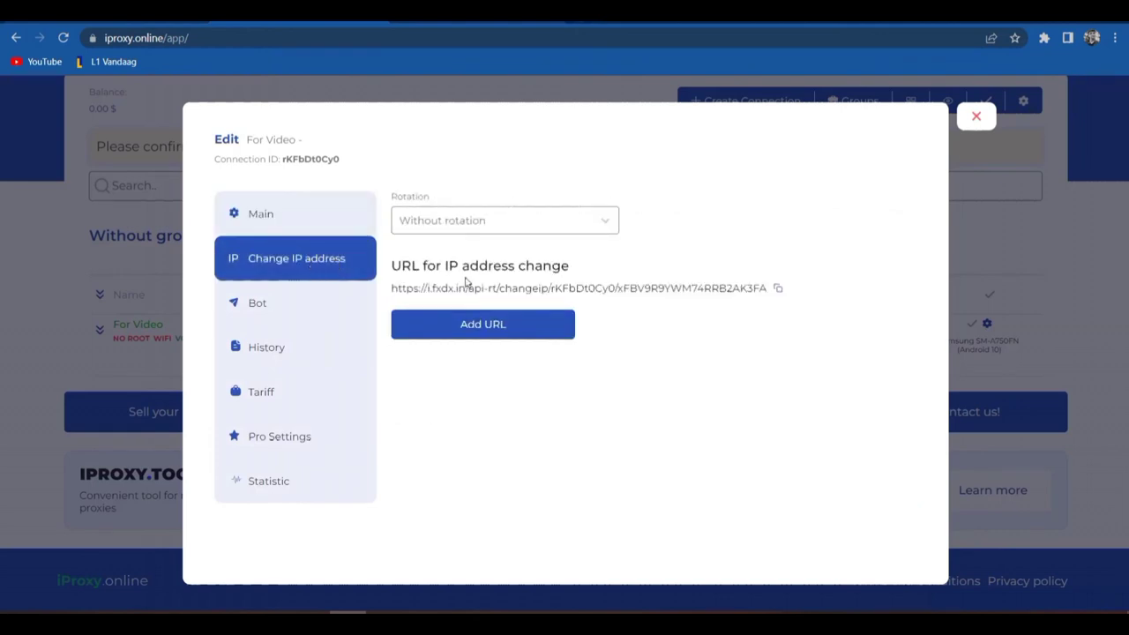
left_click(778, 288)
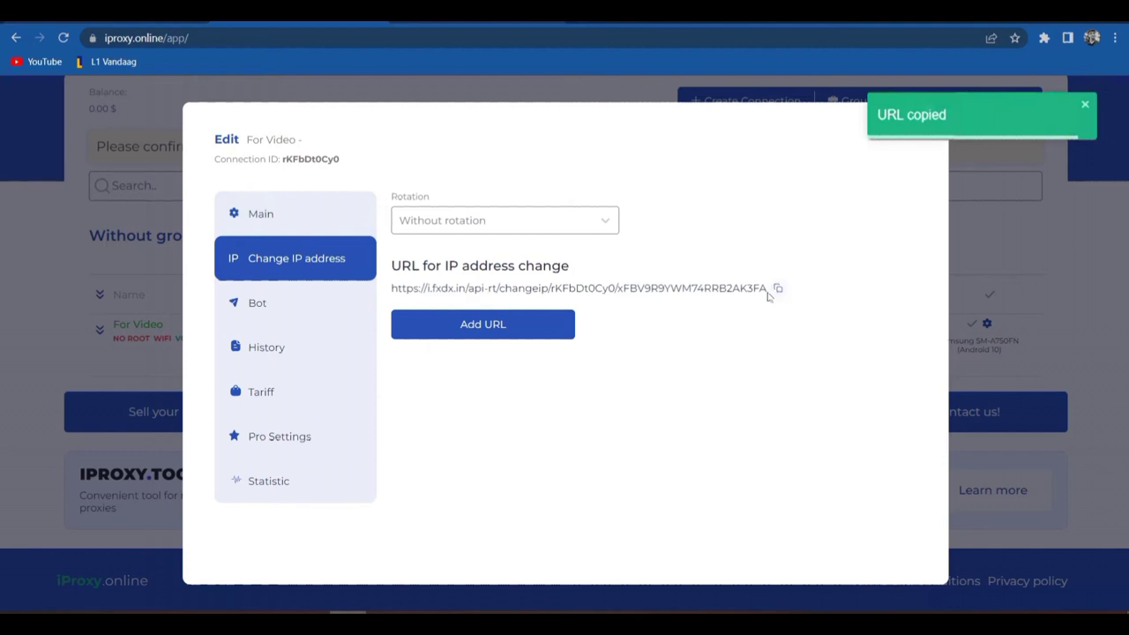
Step: Paste the change-IP URL into Change IP URL, pass Check Proxy, and view Timezone
left_click(397, 608)
left_click(253, 508)
key("ctrl+v")
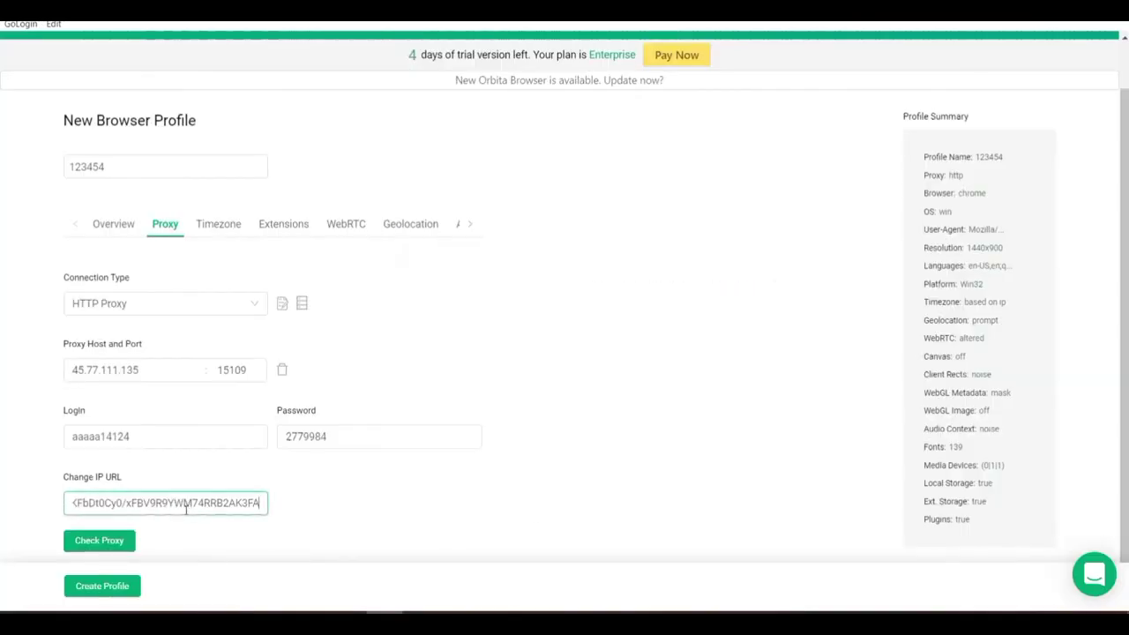
left_click(101, 541)
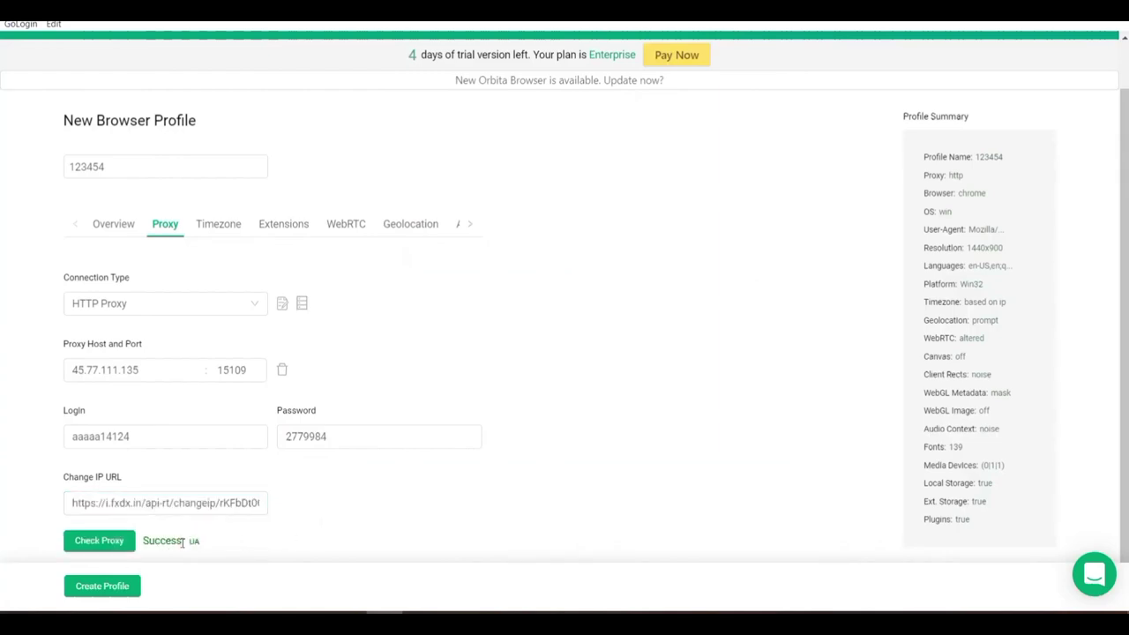
left_click(212, 225)
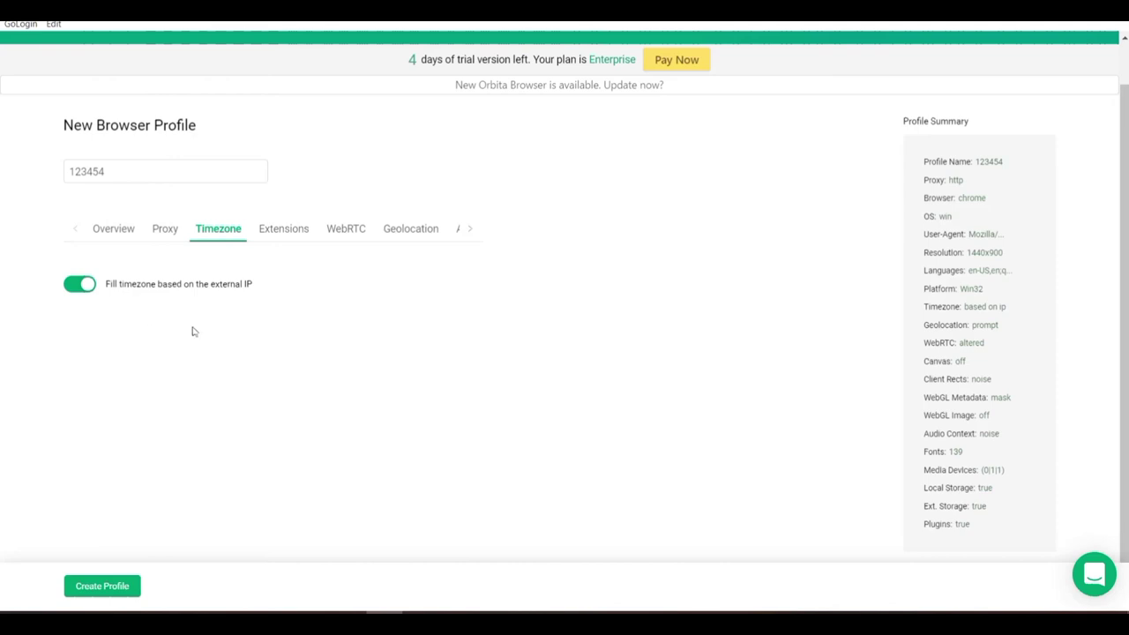
left_click(283, 231)
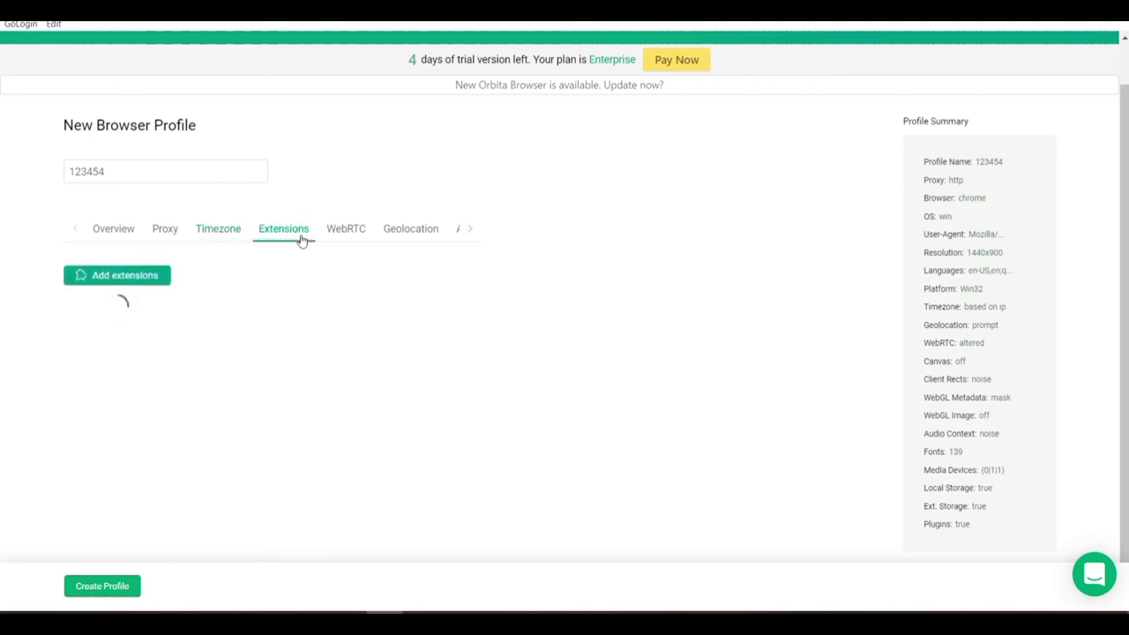
left_click(145, 281)
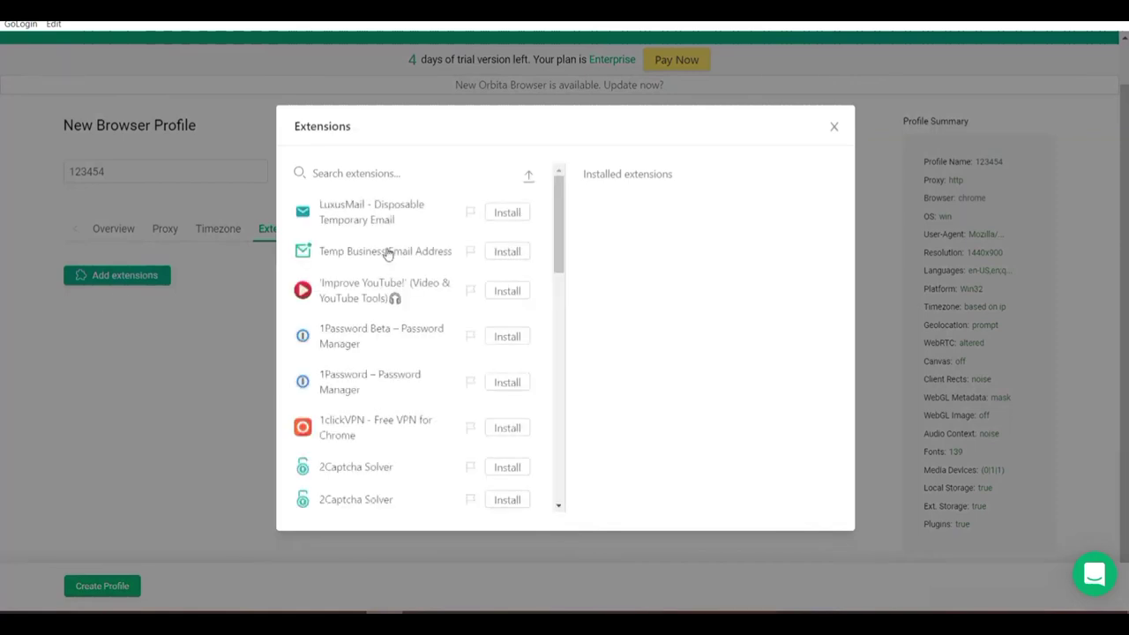
scroll(382, 266, "down", 8)
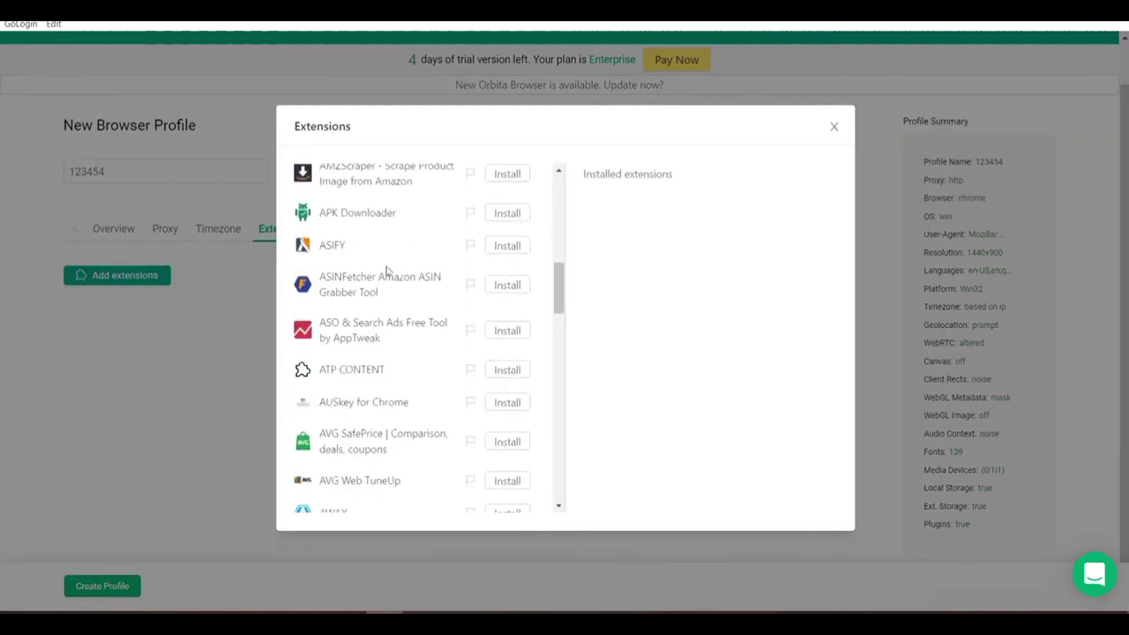
scroll(359, 332, "down", 5)
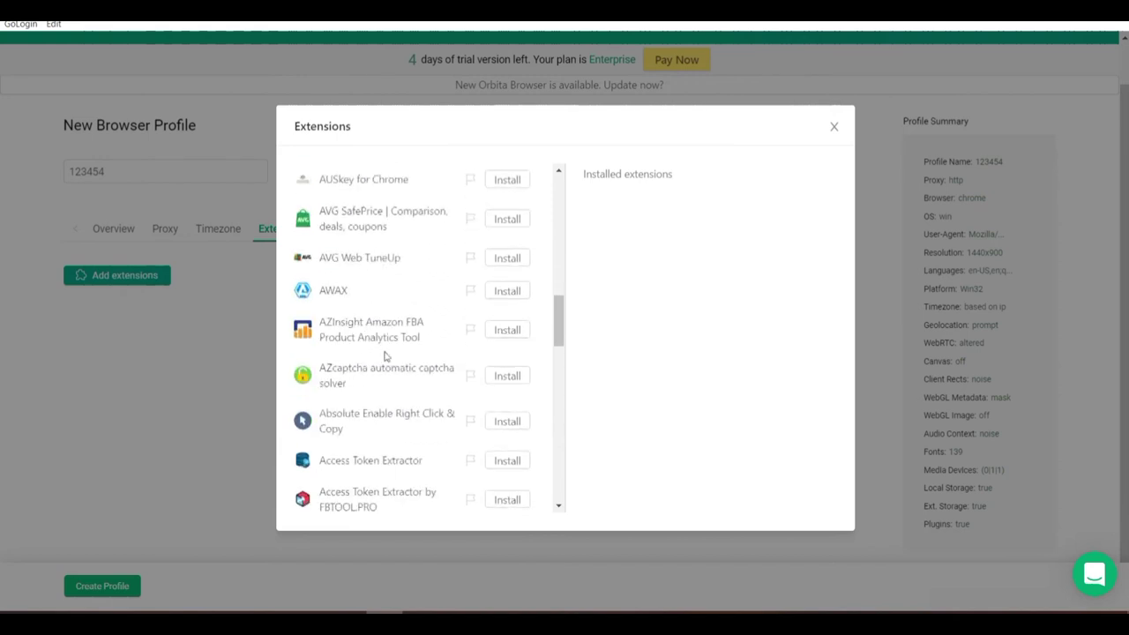
scroll(383, 358, "down", 5)
scroll(384, 361, "up", 3)
scroll(379, 373, "down", 4)
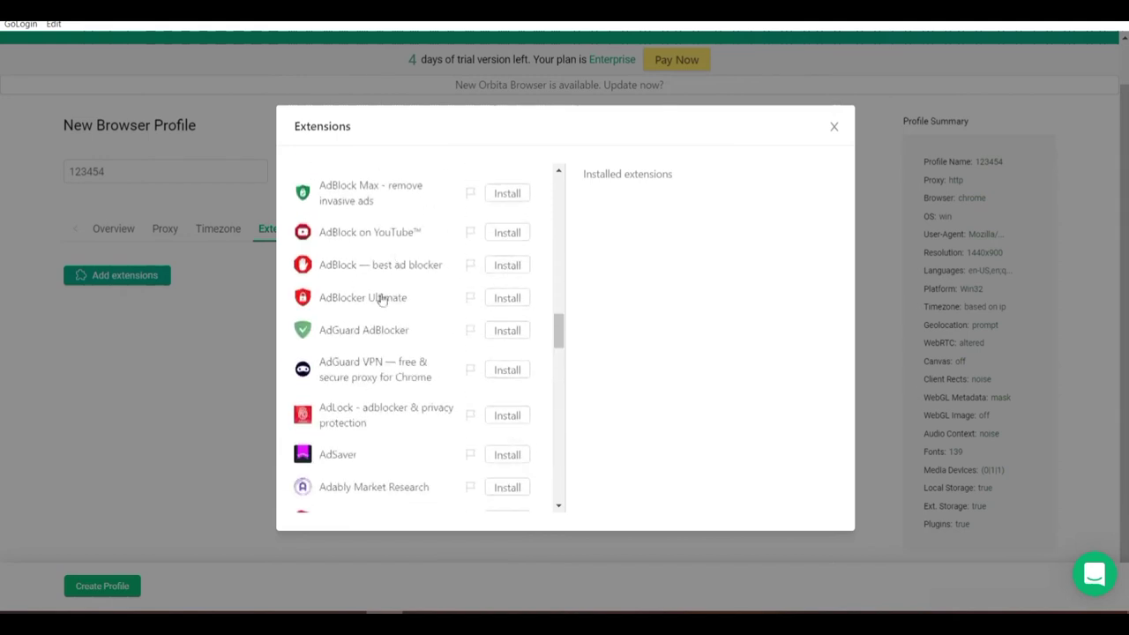
left_click(835, 127)
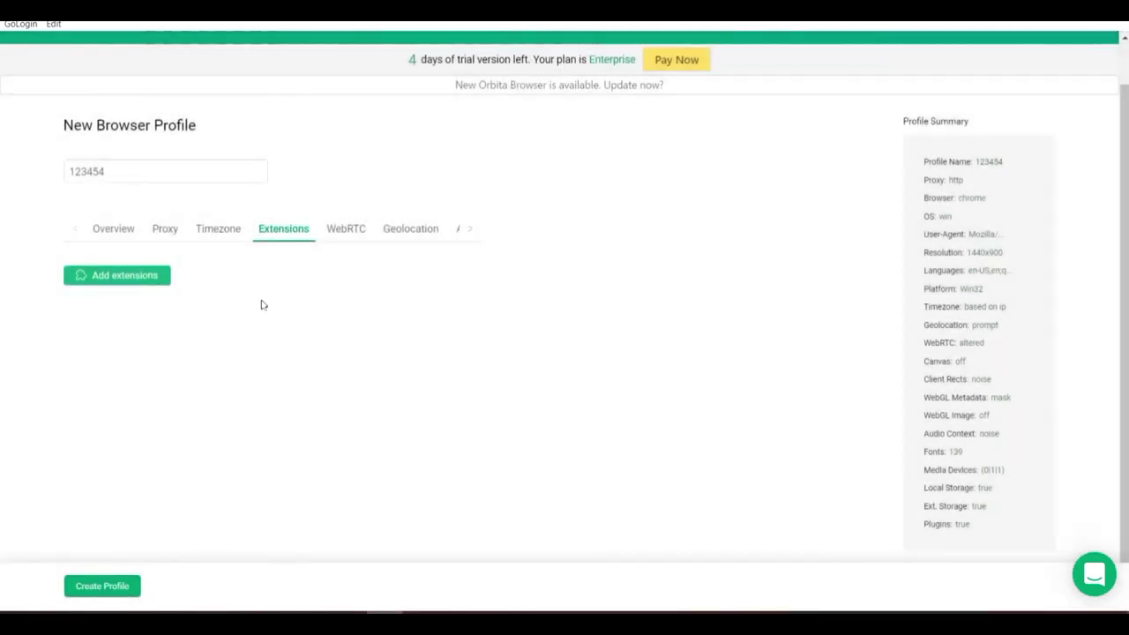
Step: Browse the profile's WebRTC, geolocation and Advanced settings sections
left_click(351, 231)
left_click(417, 232)
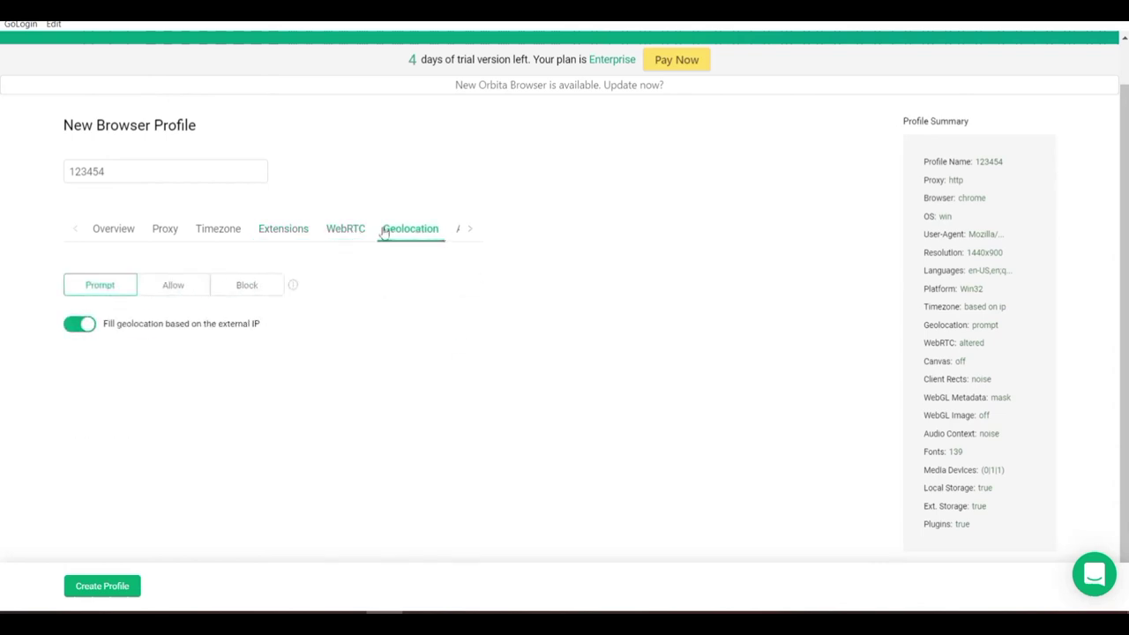
left_click(470, 232)
left_click(250, 231)
left_click(308, 232)
left_click(379, 231)
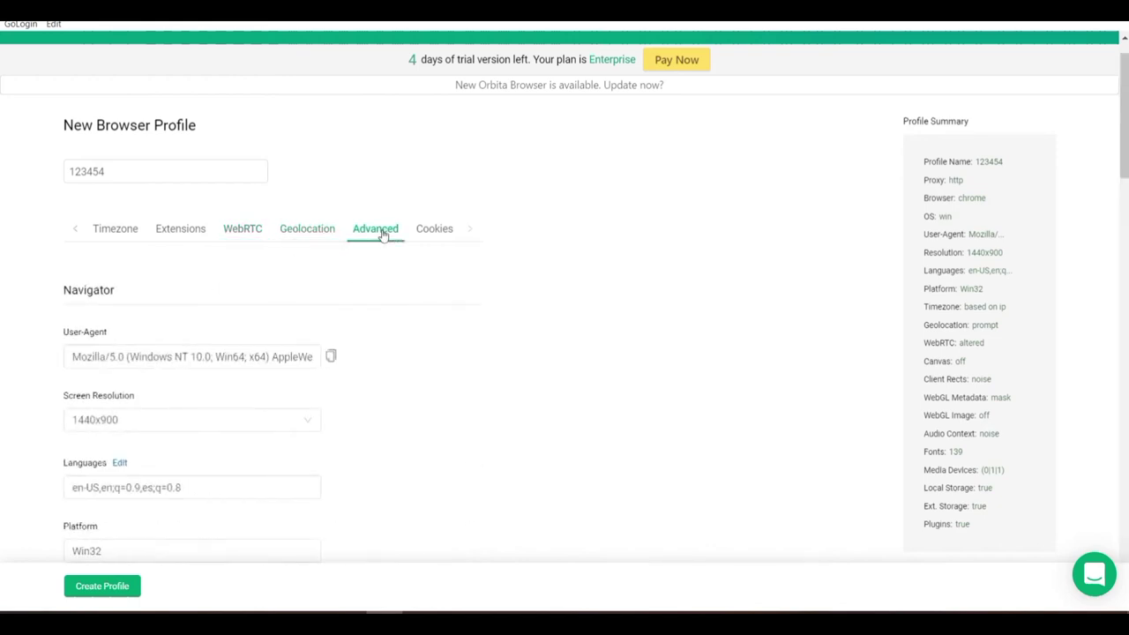
Step: Review the 1440x900 screen resolution and browser languages, leaving both unchanged
scroll(273, 292, "down", 1)
scroll(273, 287, "down", 1)
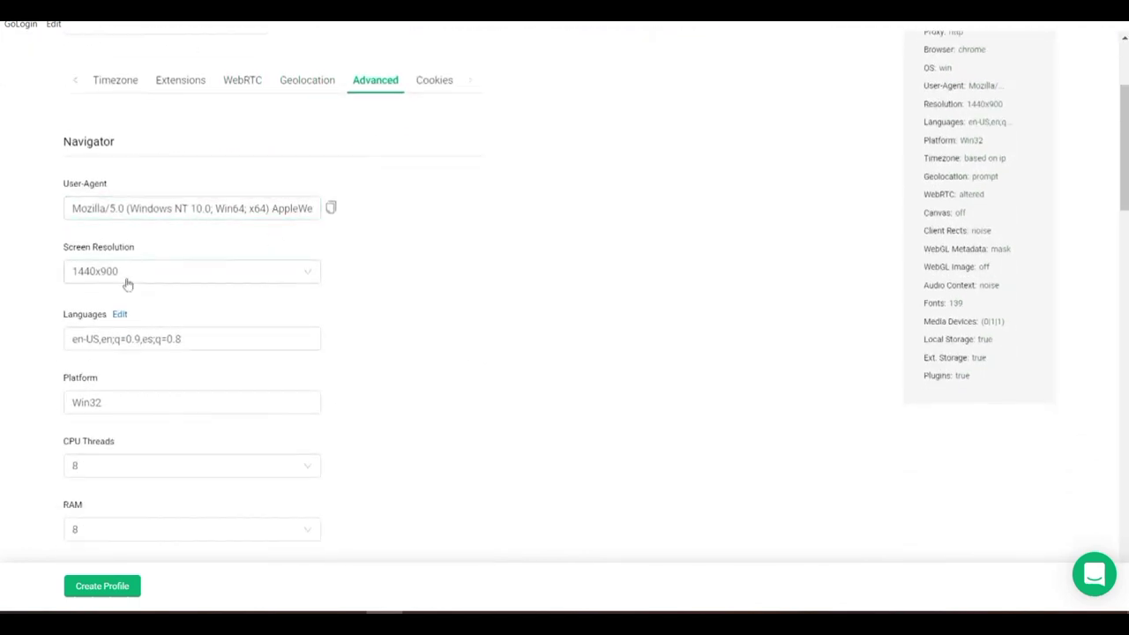
left_click(157, 276)
left_click(156, 278)
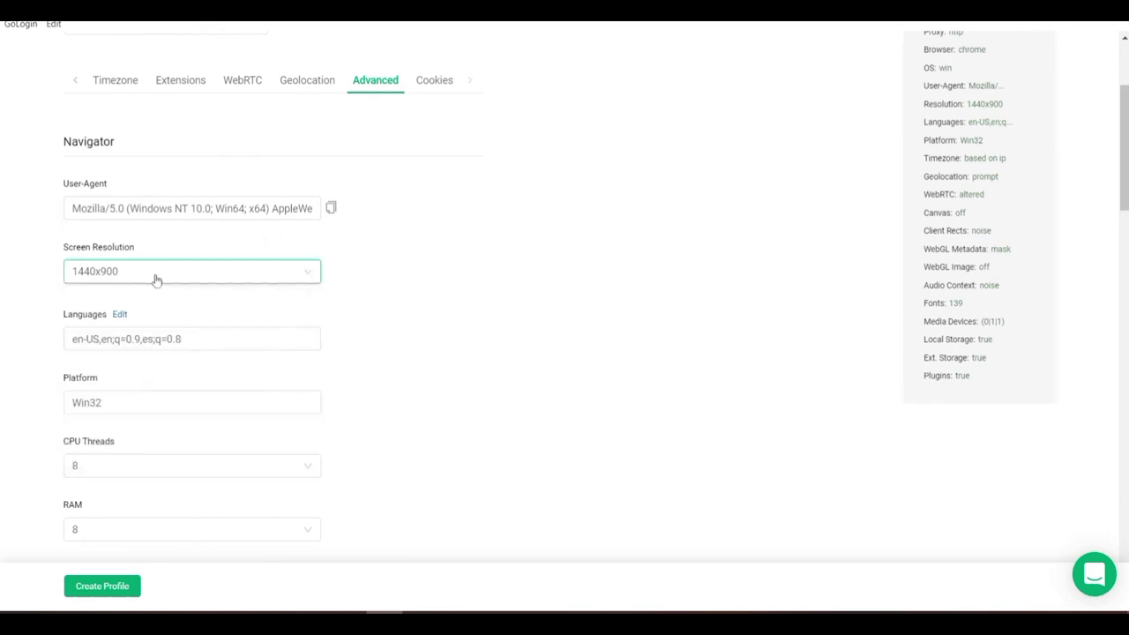
left_click(119, 314)
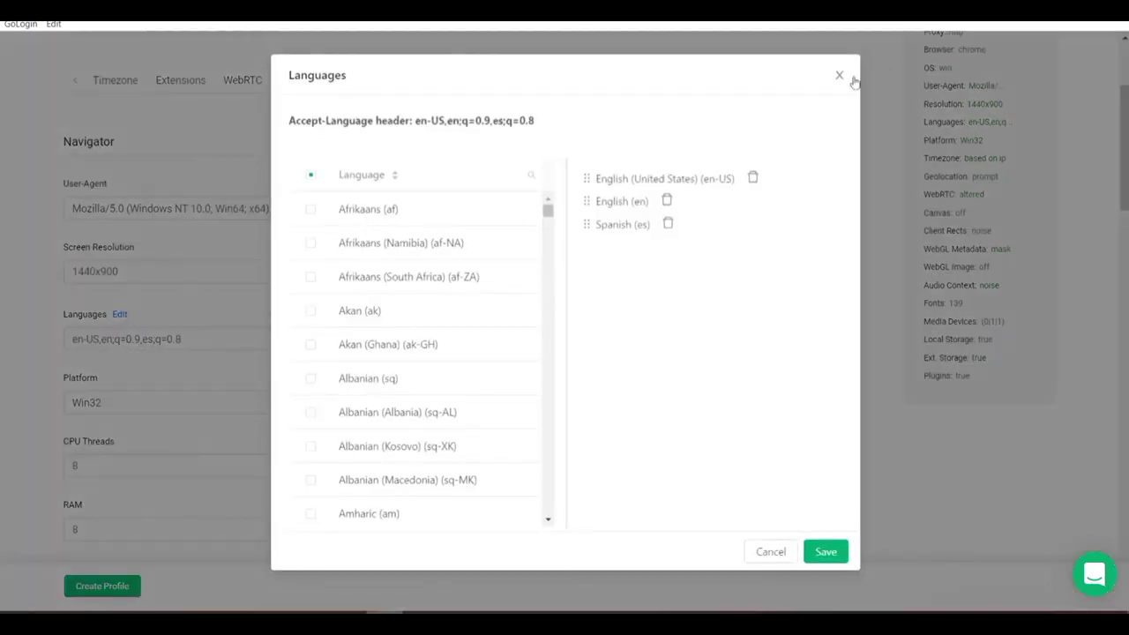
left_click(839, 88)
scroll(145, 376, "down", 8)
scroll(150, 373, "down", 10)
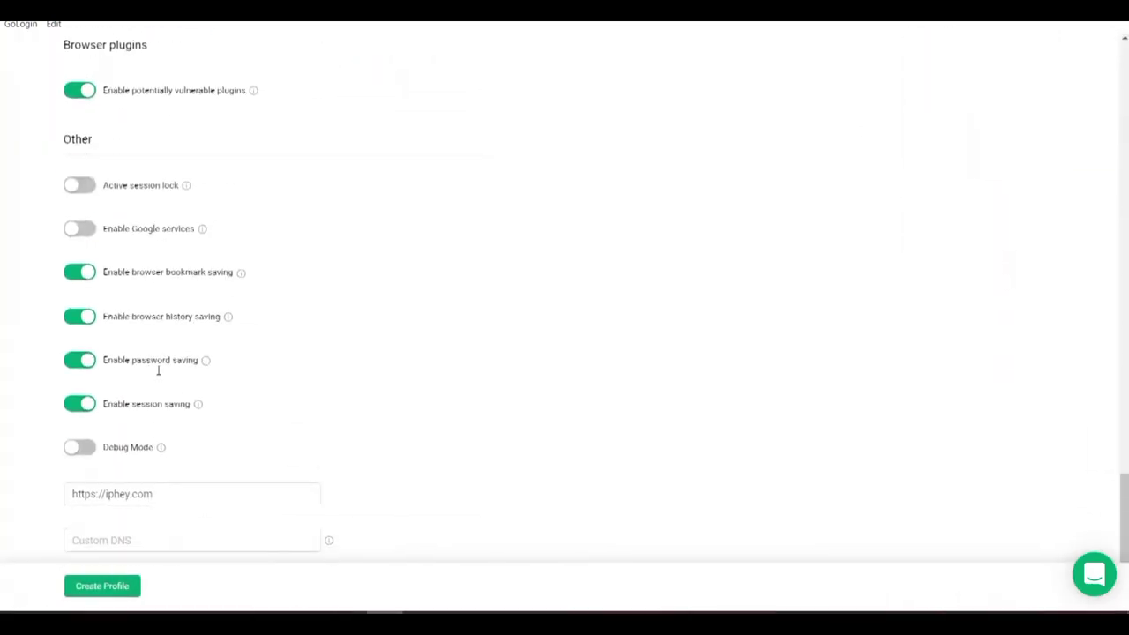
scroll(155, 366, "up", 10)
scroll(155, 366, "up", 15)
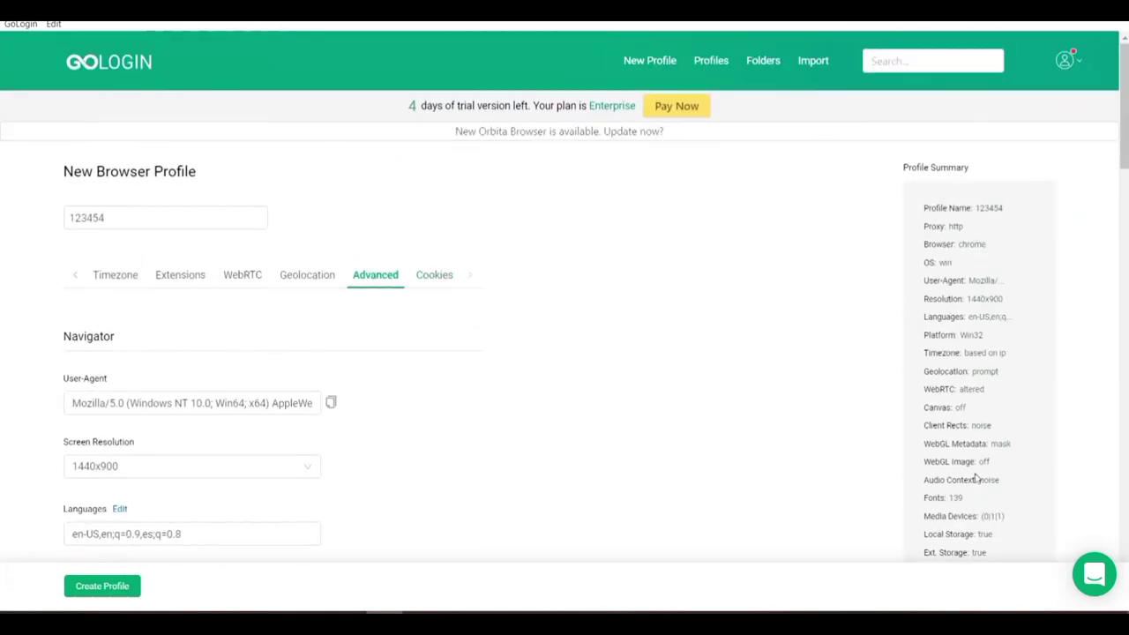
left_click(431, 282)
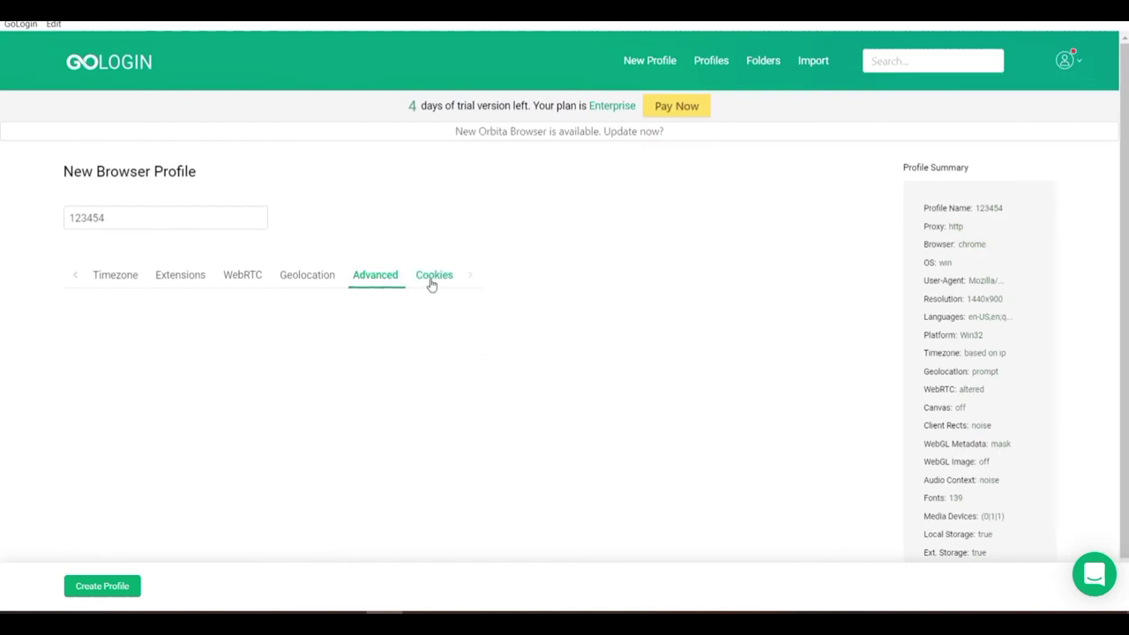
Step: Import the pasted Facebook cookie JSON into the profile
left_click(105, 320)
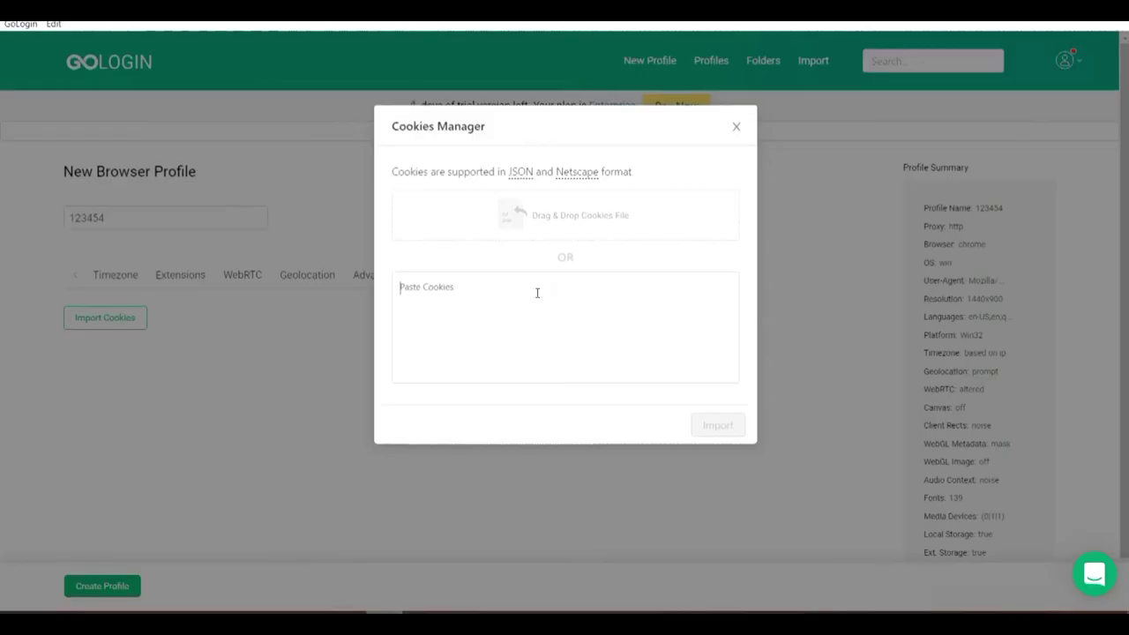
key("ctrl+v")
left_click(717, 425)
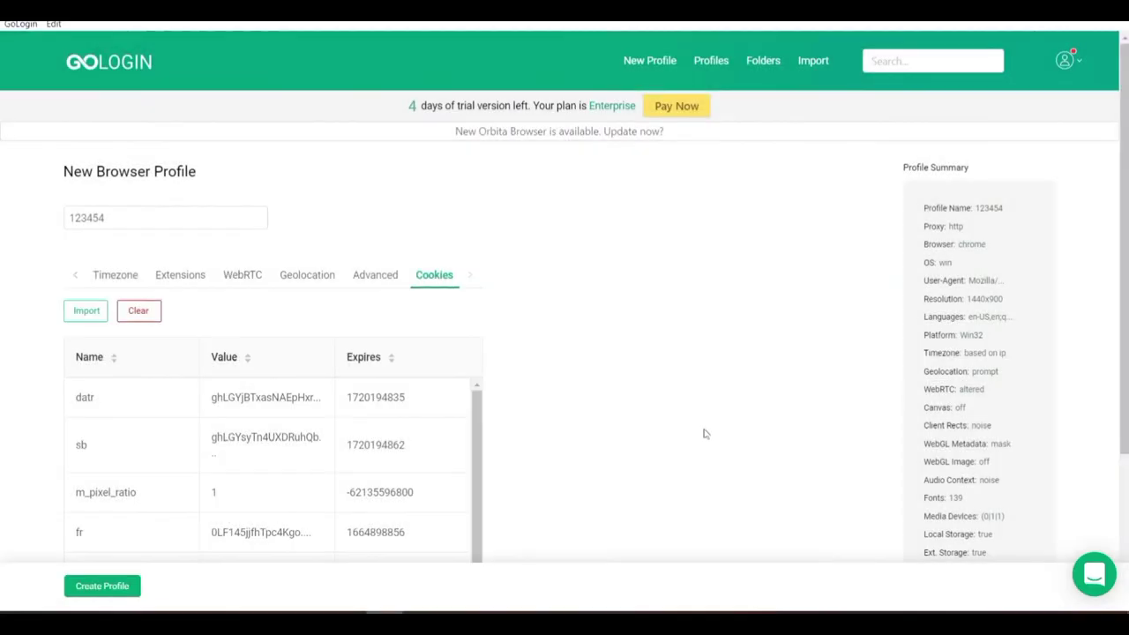
Step: Create profile 123454 with its proxy and cookies
scroll(312, 377, "down", 1)
scroll(312, 377, "down", 5)
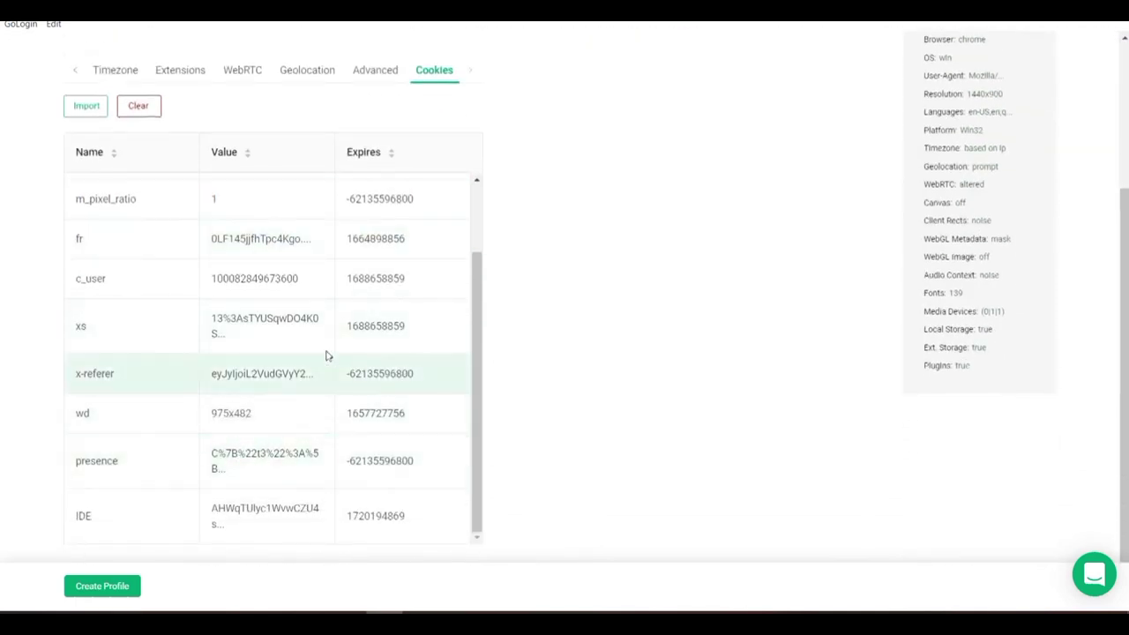
scroll(300, 388, "up", 1)
left_click(104, 594)
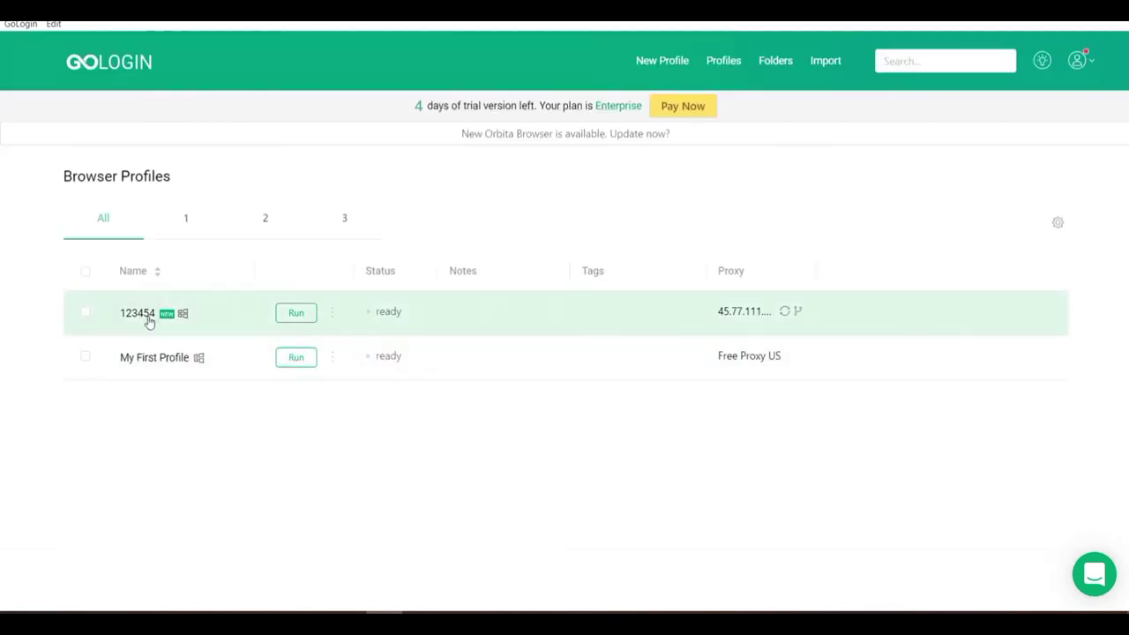
Step: Review profile 123454's sharing invite and access levels without inviting anyone, then view its folder options
left_click(85, 313)
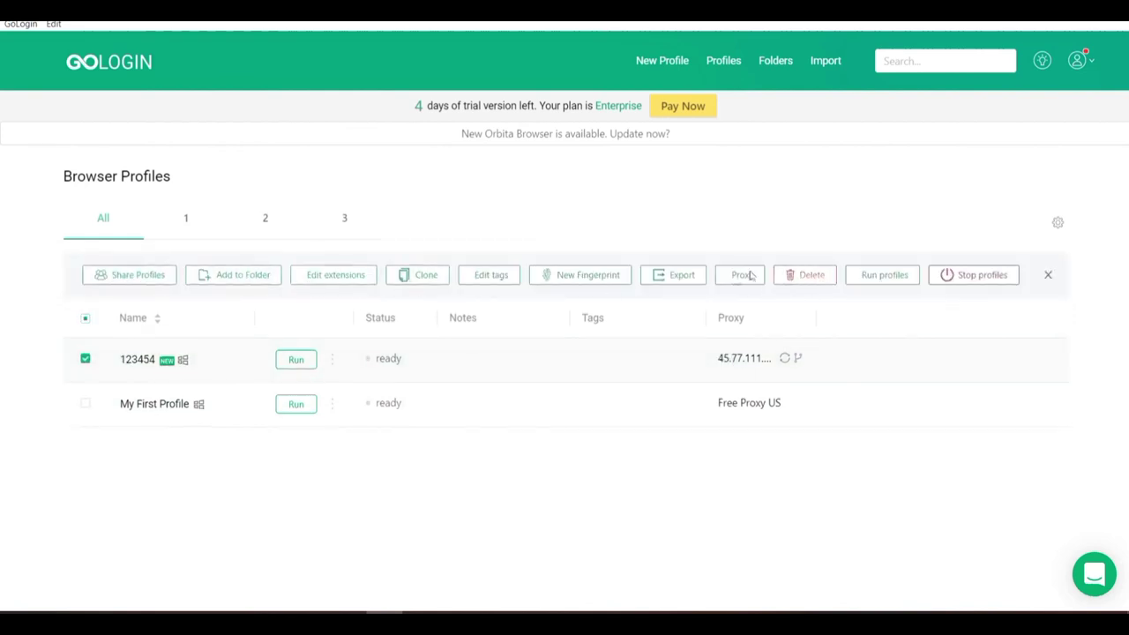
left_click(148, 282)
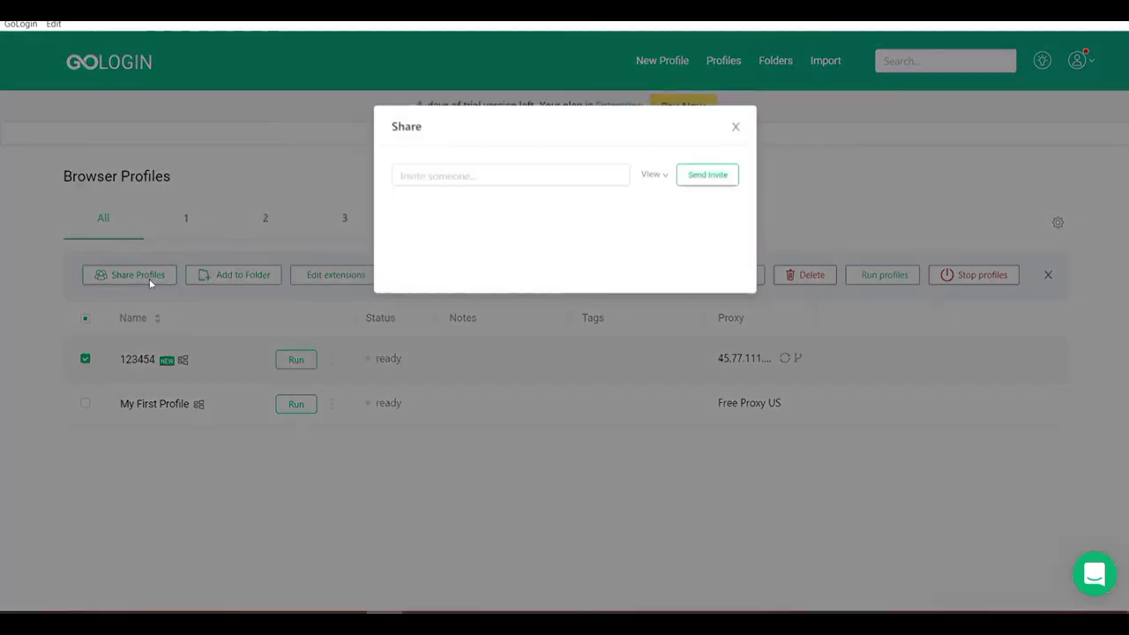
left_click(449, 180)
left_click(663, 176)
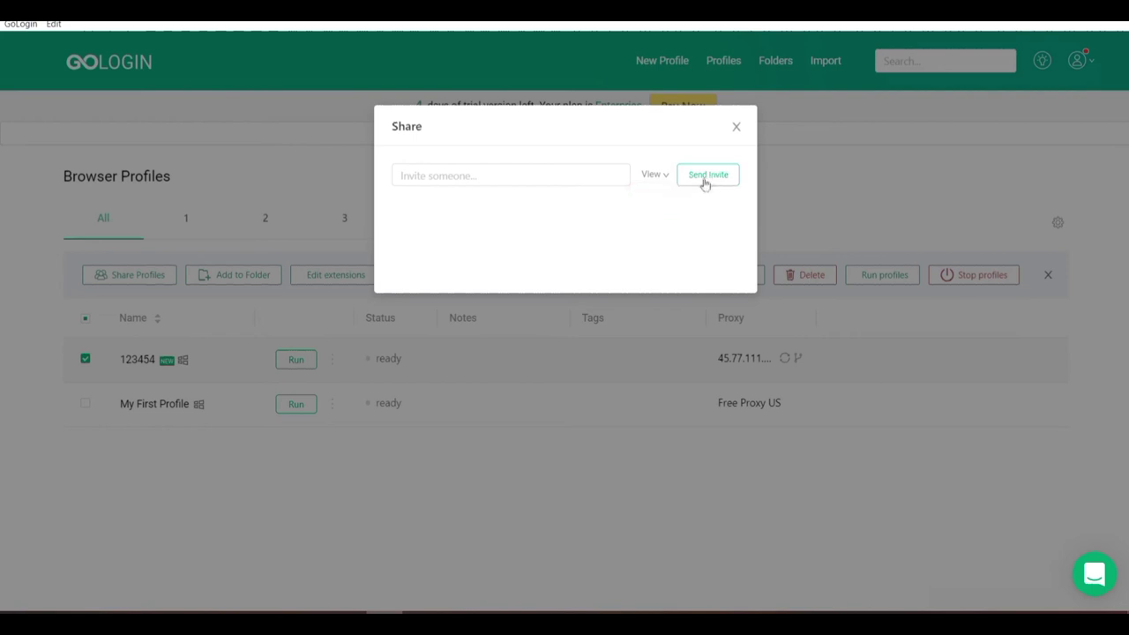
left_click(735, 129)
left_click(244, 277)
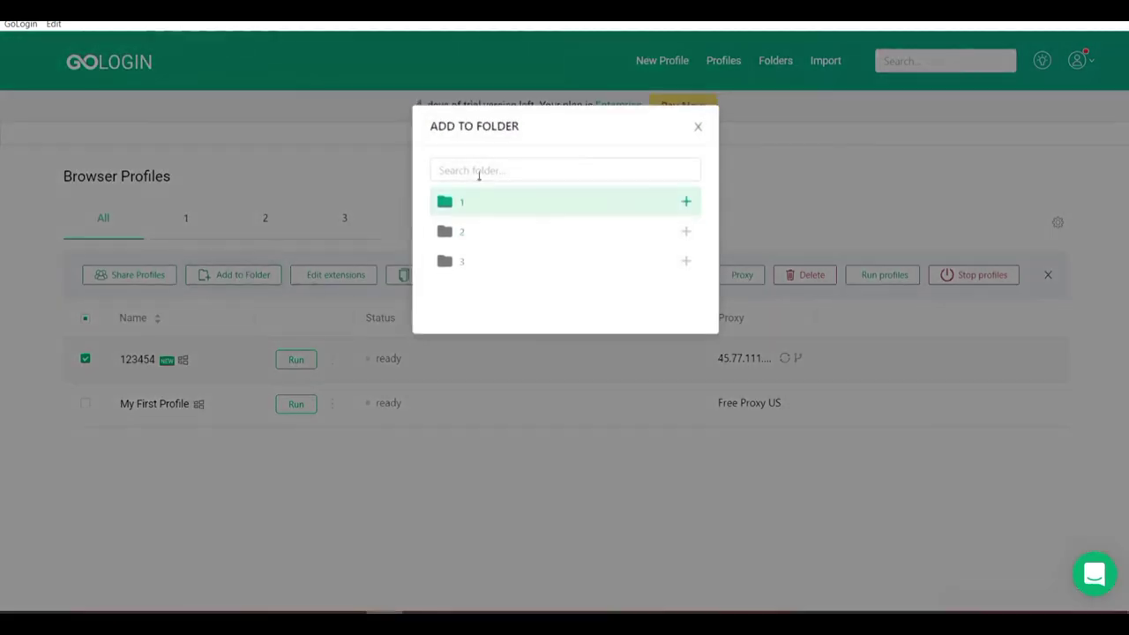
Step: Create a new folder named '4' on the Folders page
left_click(698, 126)
left_click(773, 61)
left_click(141, 245)
type("4")
left_click(312, 245)
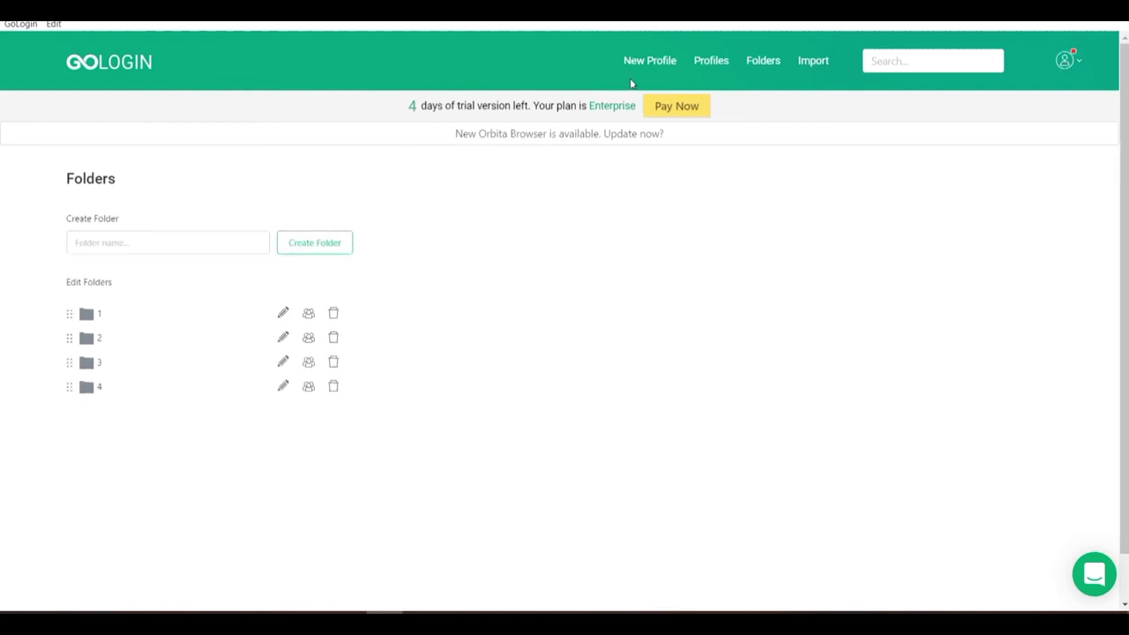
Step: Add profile 123454 to folder 4 from the Browser Profiles list
left_click(712, 61)
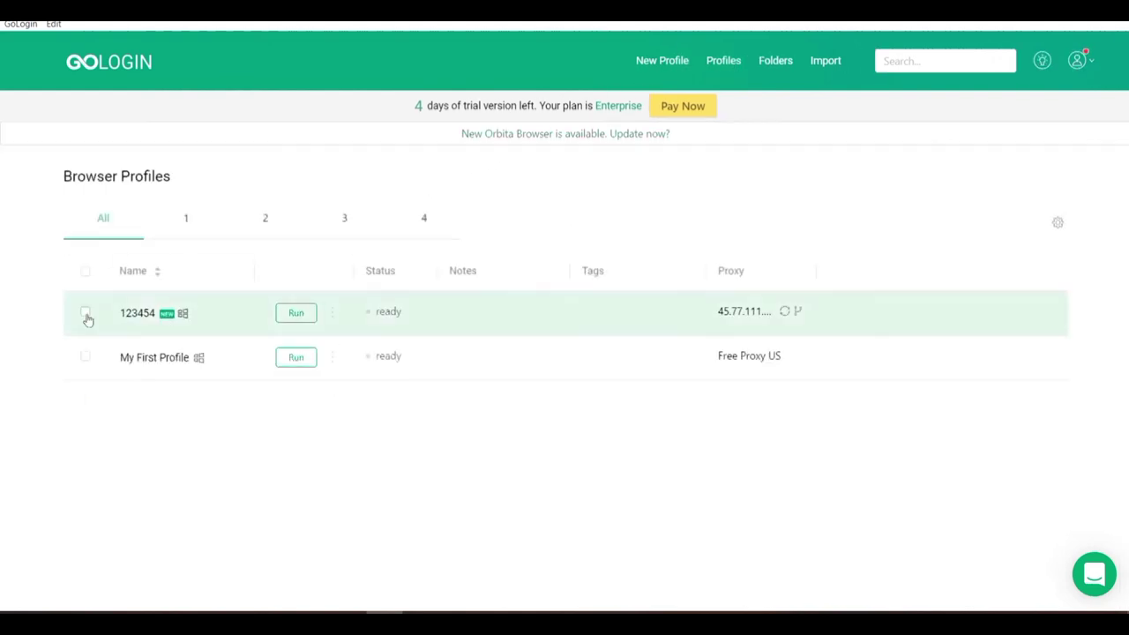
left_click(86, 314)
left_click(254, 276)
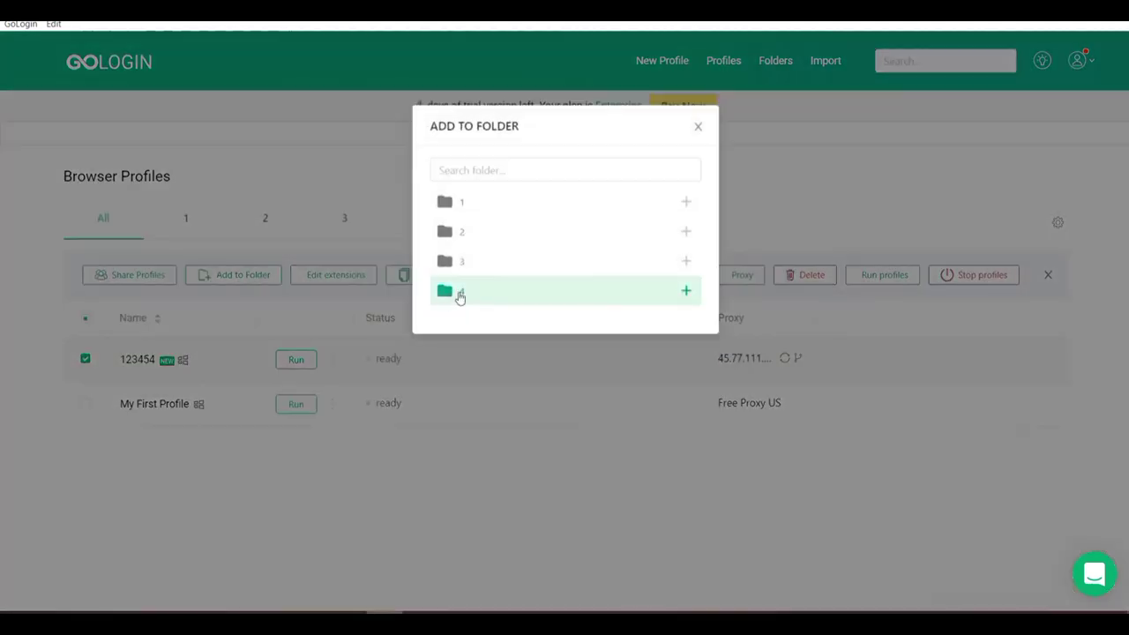
left_click(459, 297)
left_click(697, 127)
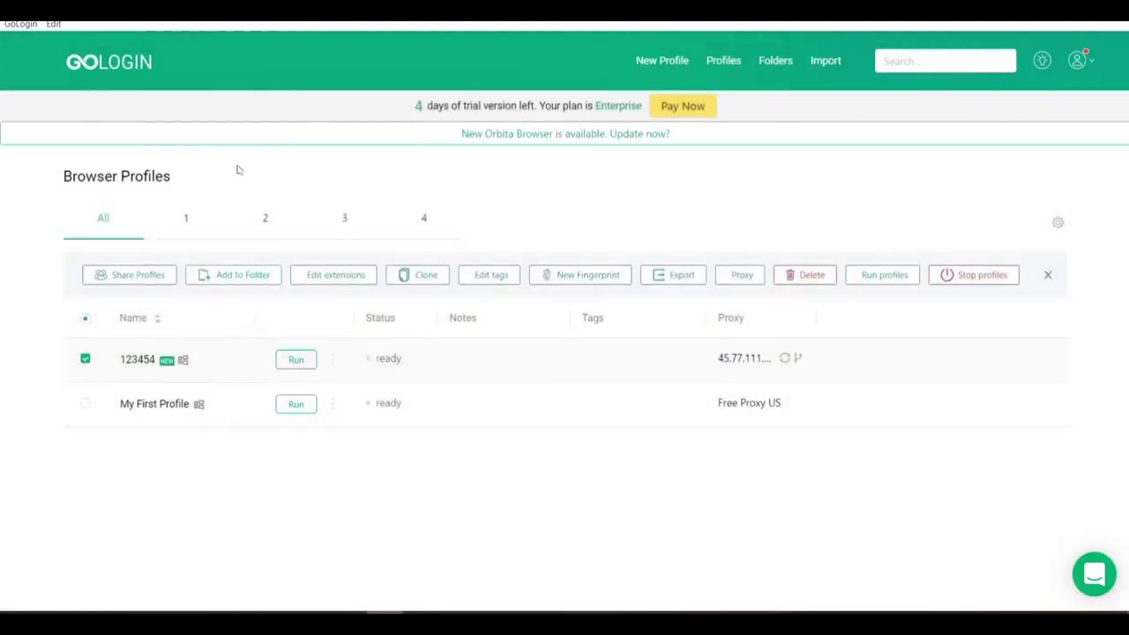
left_click(336, 278)
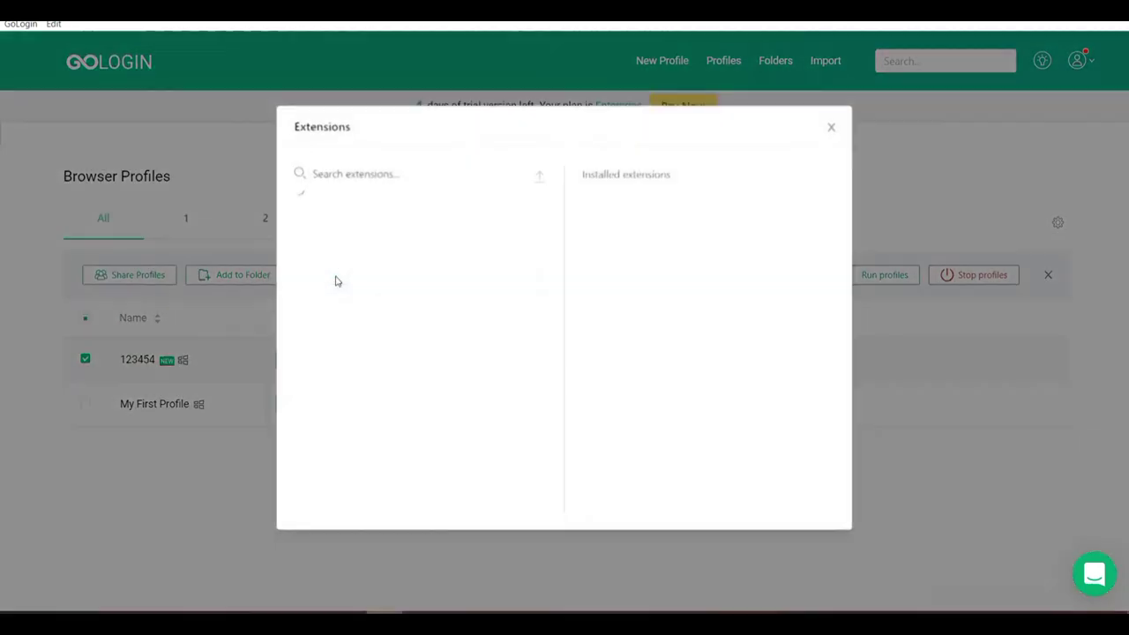
left_click(834, 129)
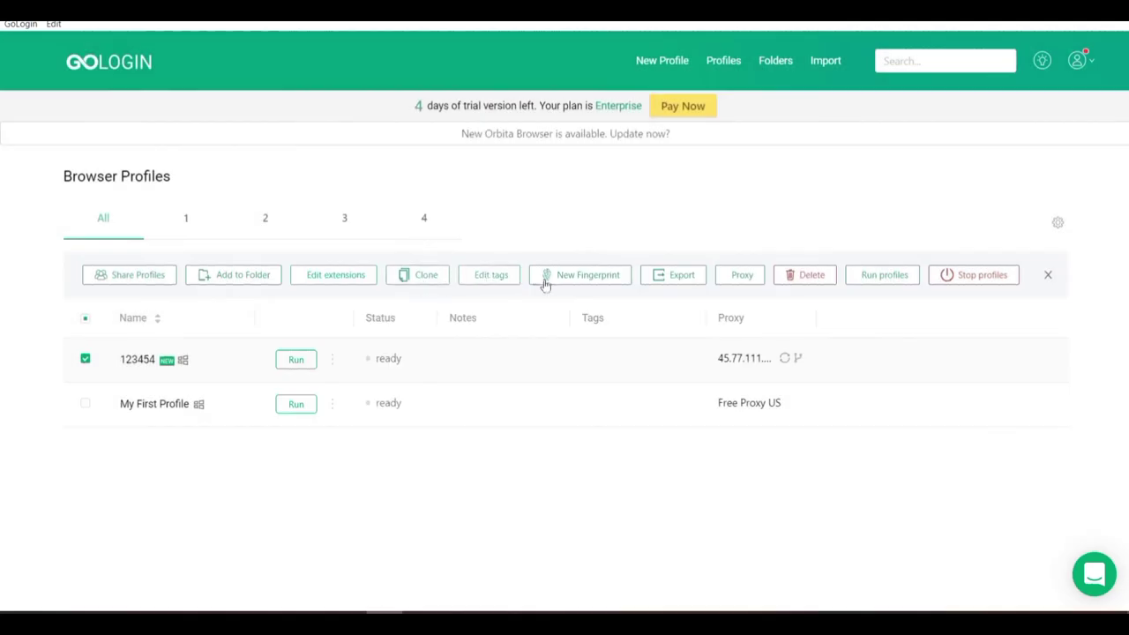
left_click(749, 280)
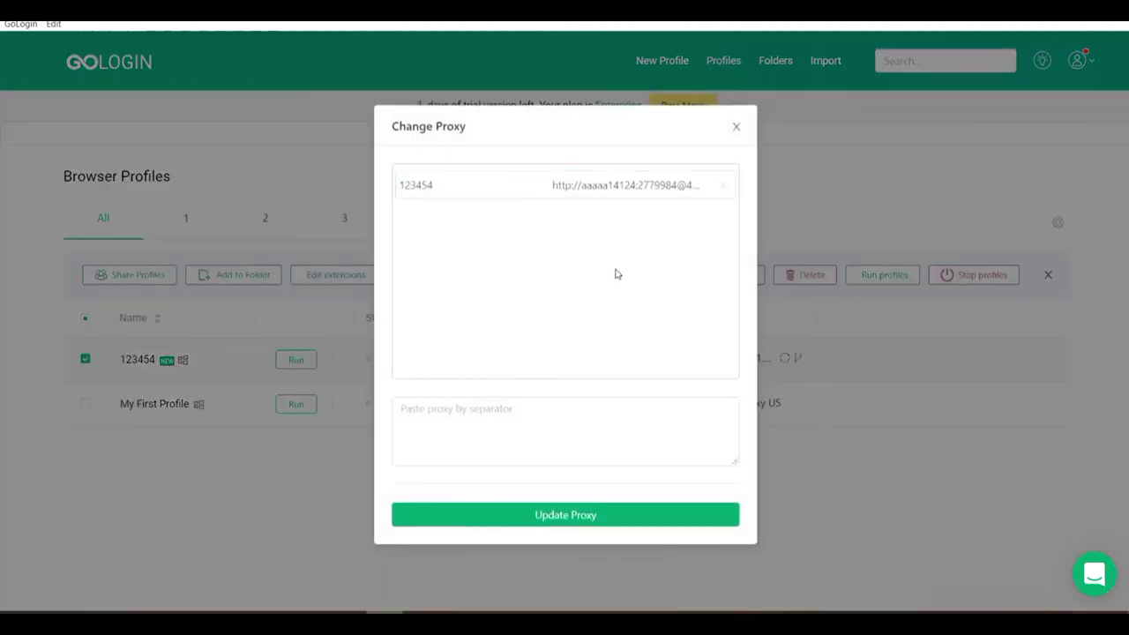
left_click(503, 416)
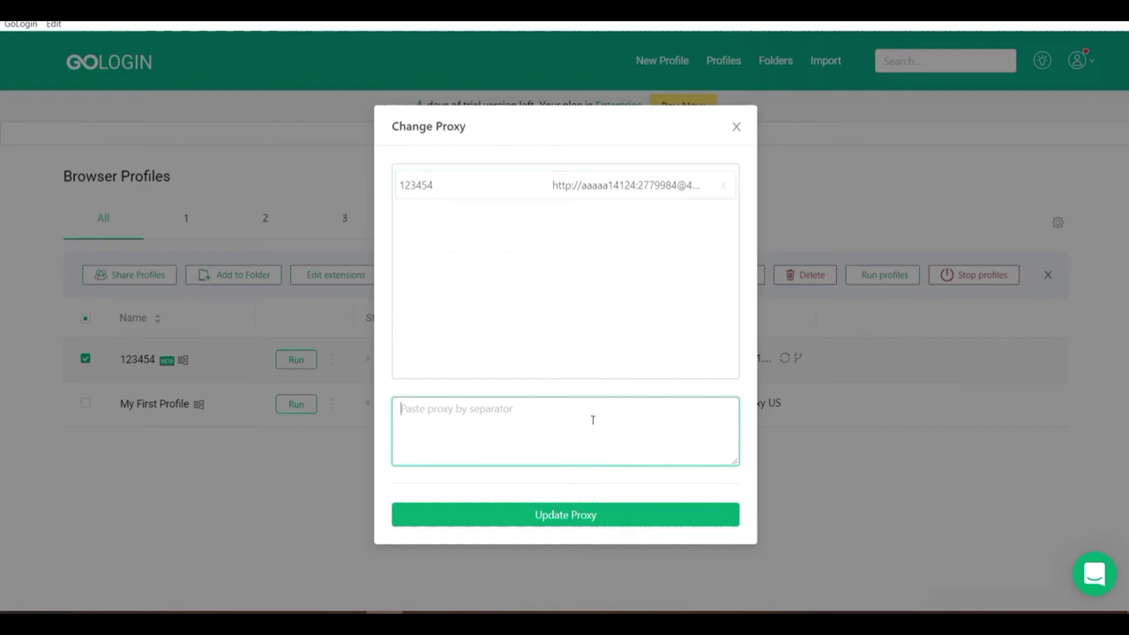
left_click(735, 127)
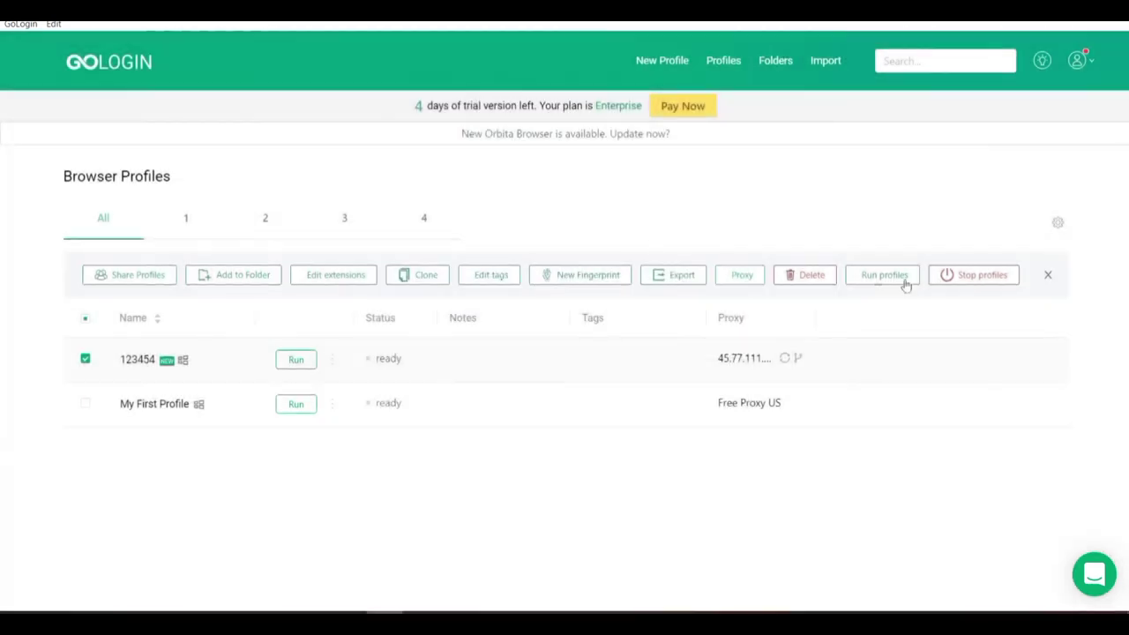
Step: Launch profile 123454 in Orbita and dismiss the whoer.net promo popup
left_click(299, 360)
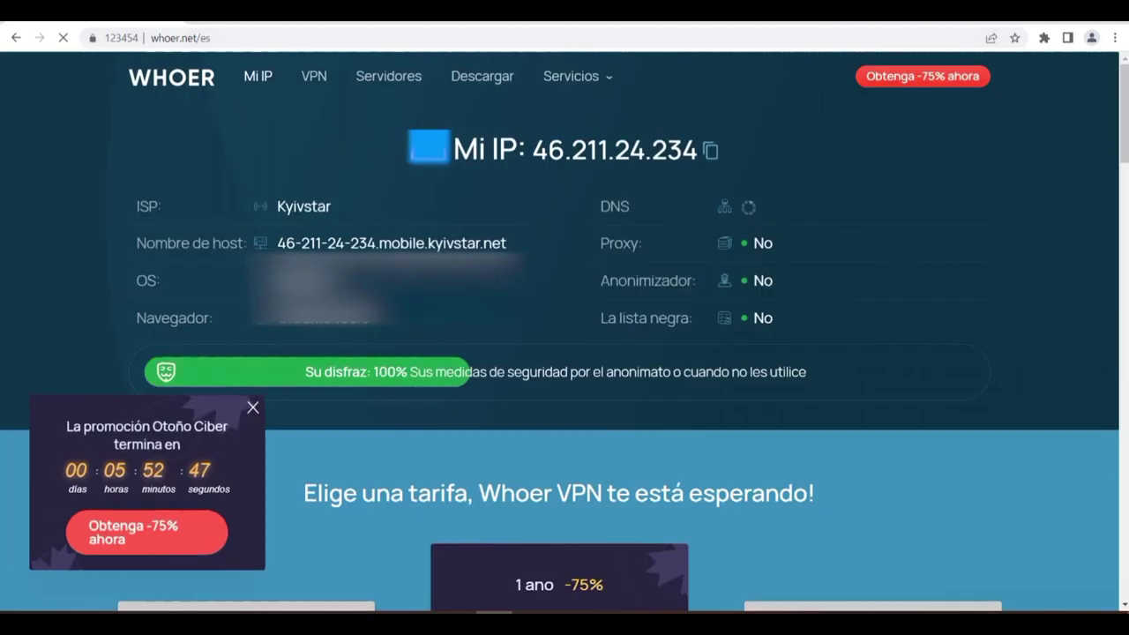
left_click(253, 405)
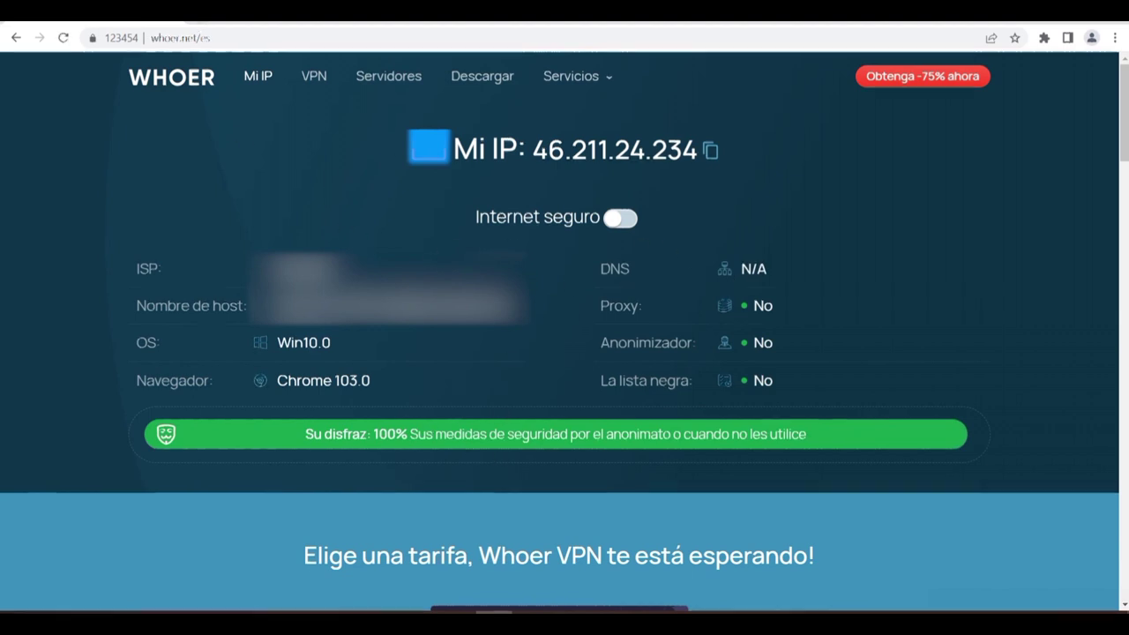
Step: Load pixelscan.net in a new tab and scroll through its fingerprint check results
key("ctrl+t")
type("pixelscan.net")
key("Return")
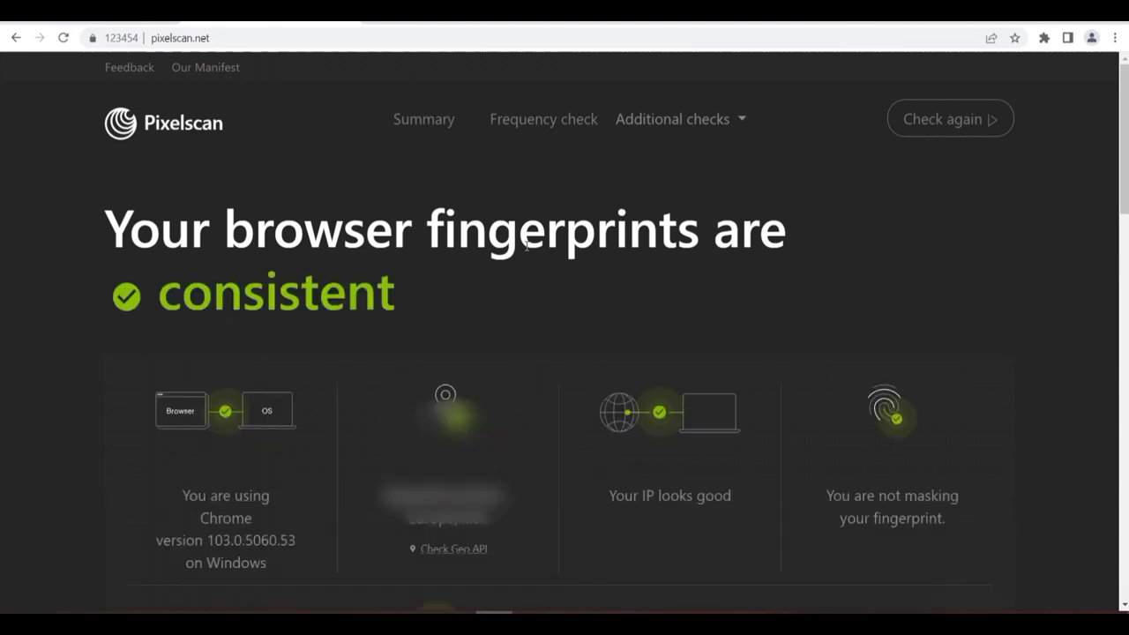
scroll(524, 255, "down", 1)
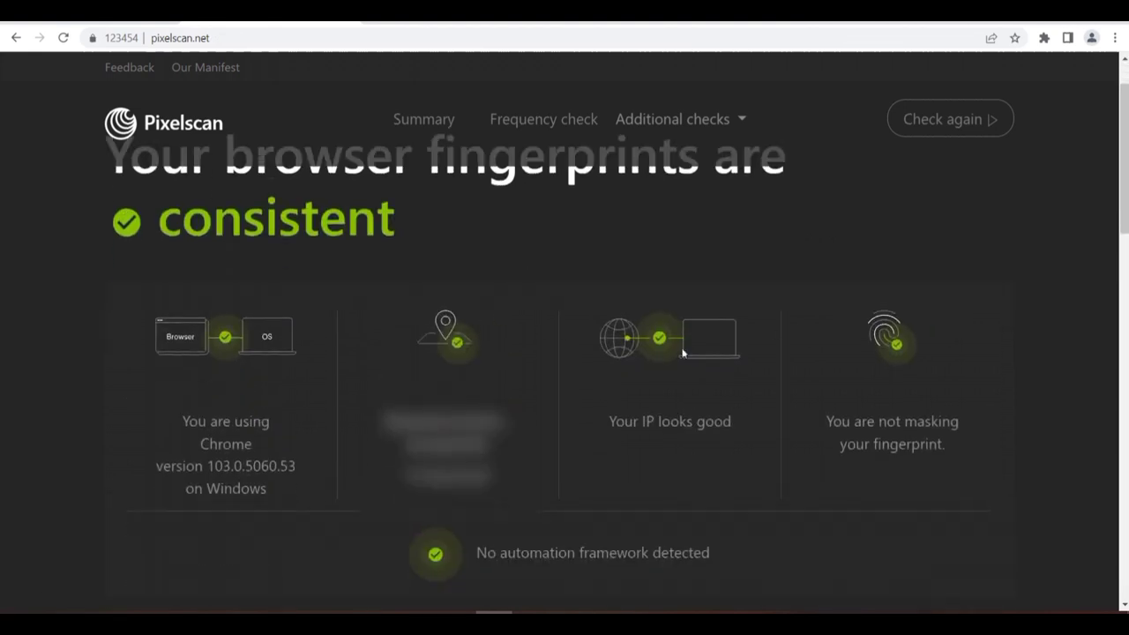
Step: Open Facebook from the new-tab shortcuts and scroll through the signed-in news feed
key("ctrl+t")
left_click(384, 378)
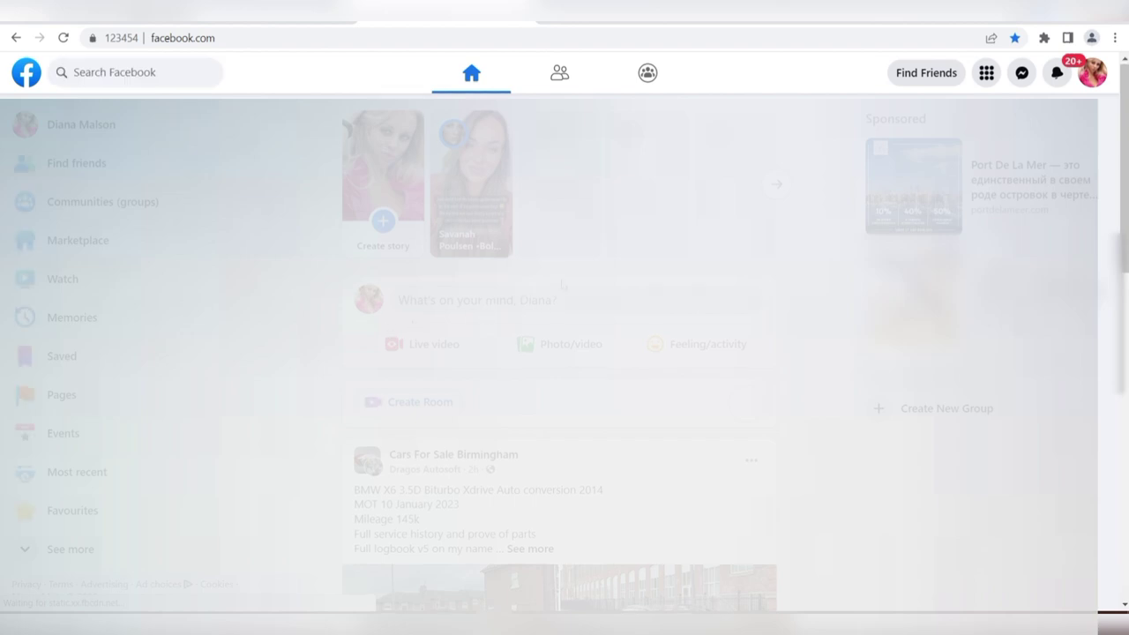
scroll(488, 316, "down", 8)
scroll(561, 288, "down", 8)
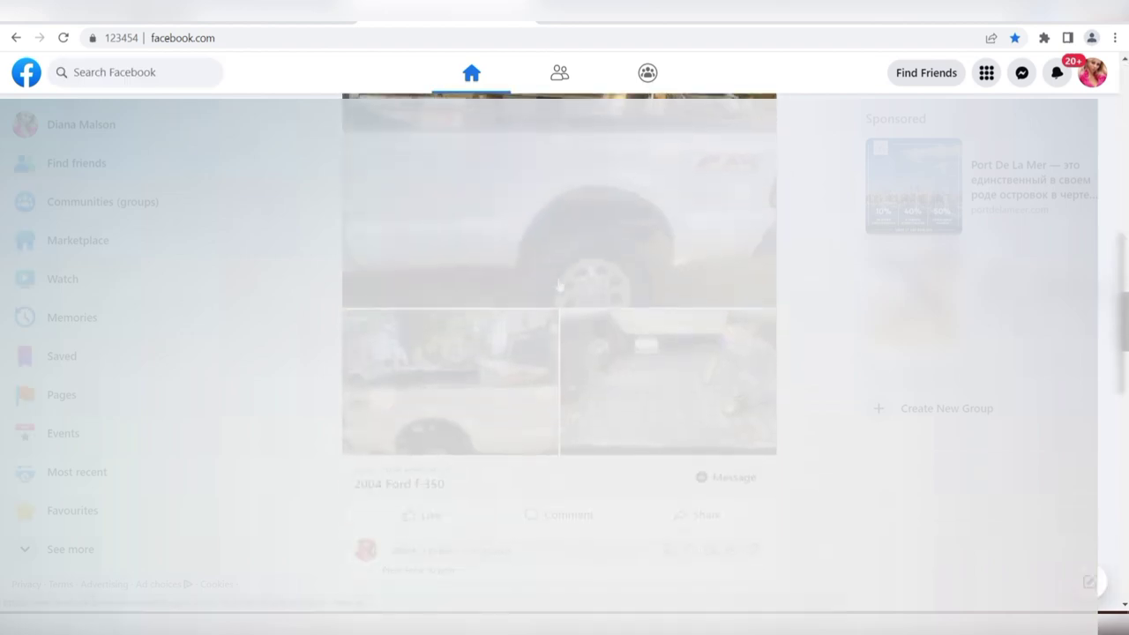
scroll(560, 286, "down", 10)
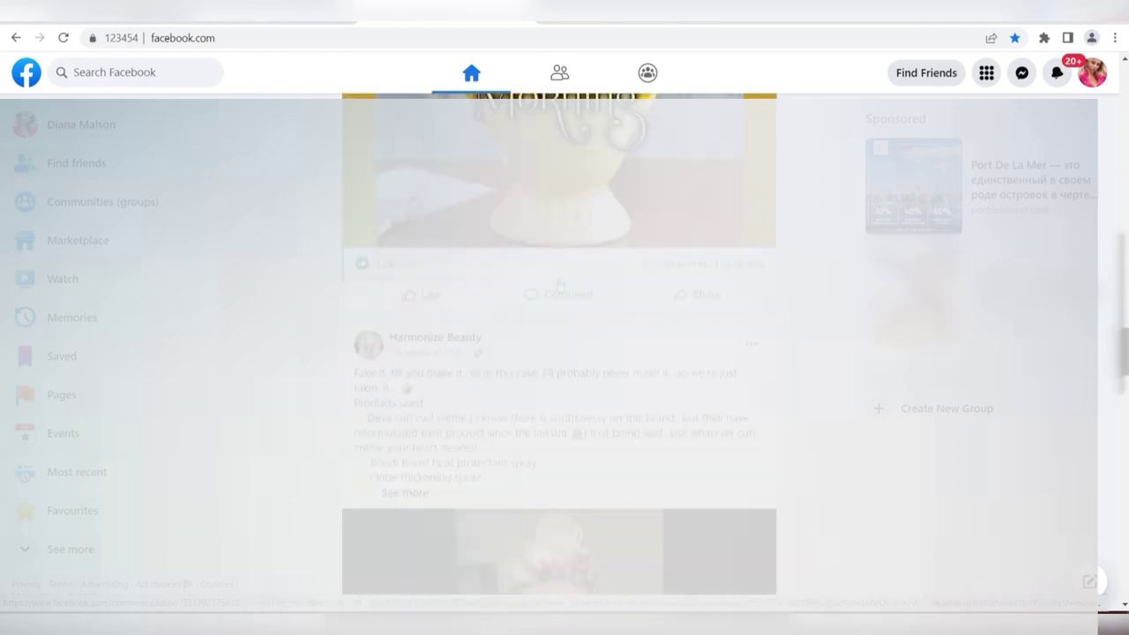
scroll(560, 287, "down", 10)
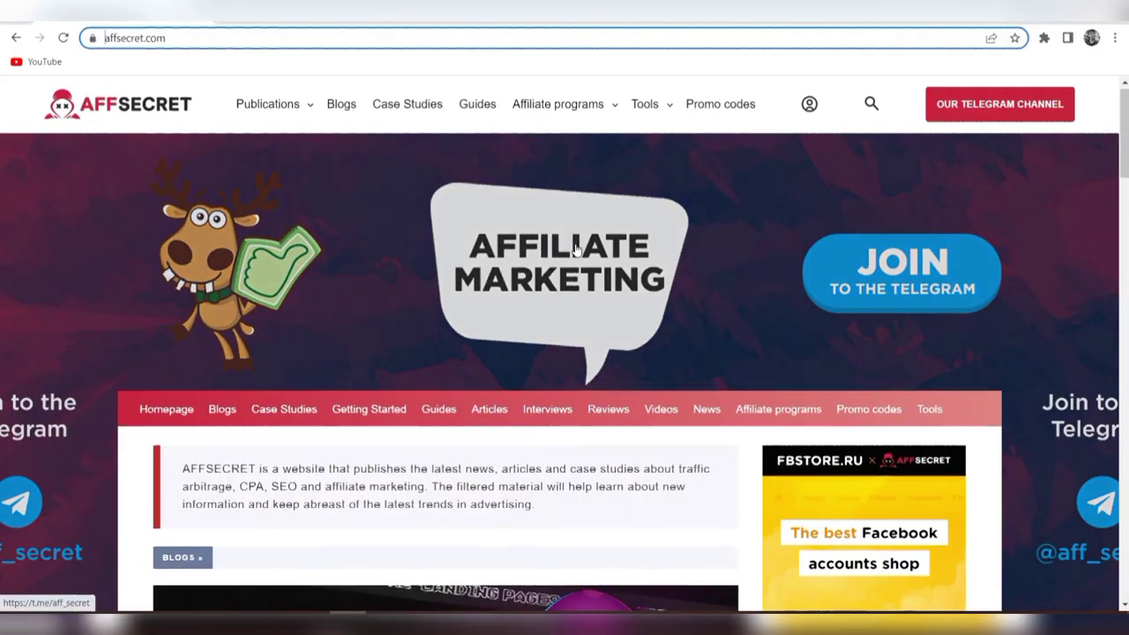
Step: Scroll through affsecret.com and its Tools menu, ending on the iProxy.online homepage
scroll(575, 249, "down", 3)
scroll(575, 250, "down", 2)
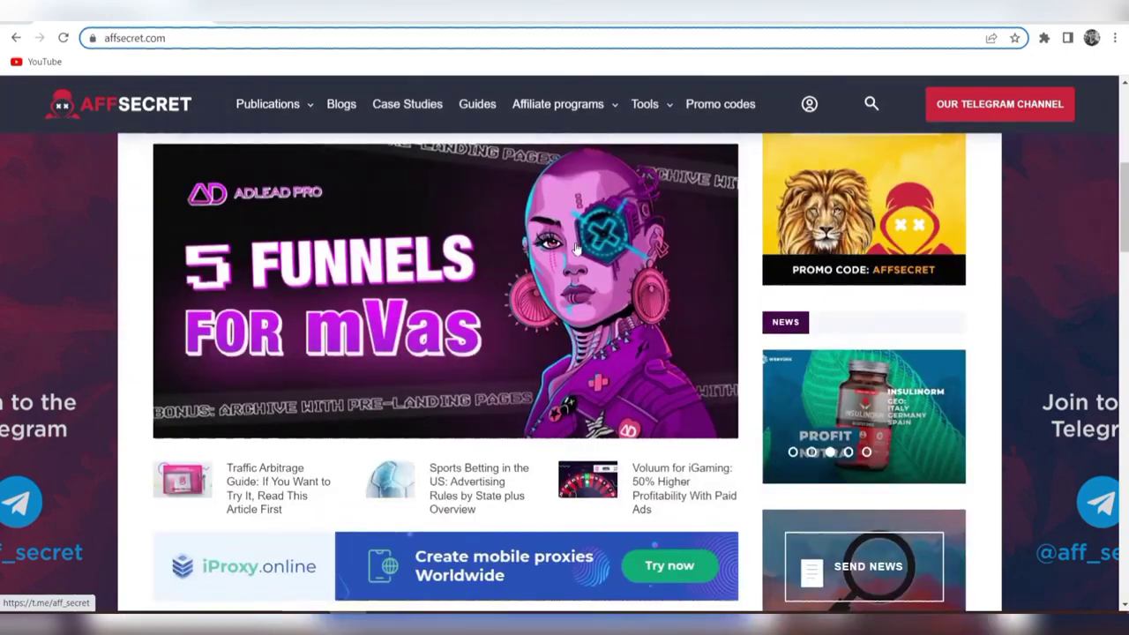
scroll(575, 250, "down", 2)
scroll(574, 246, "down", 3)
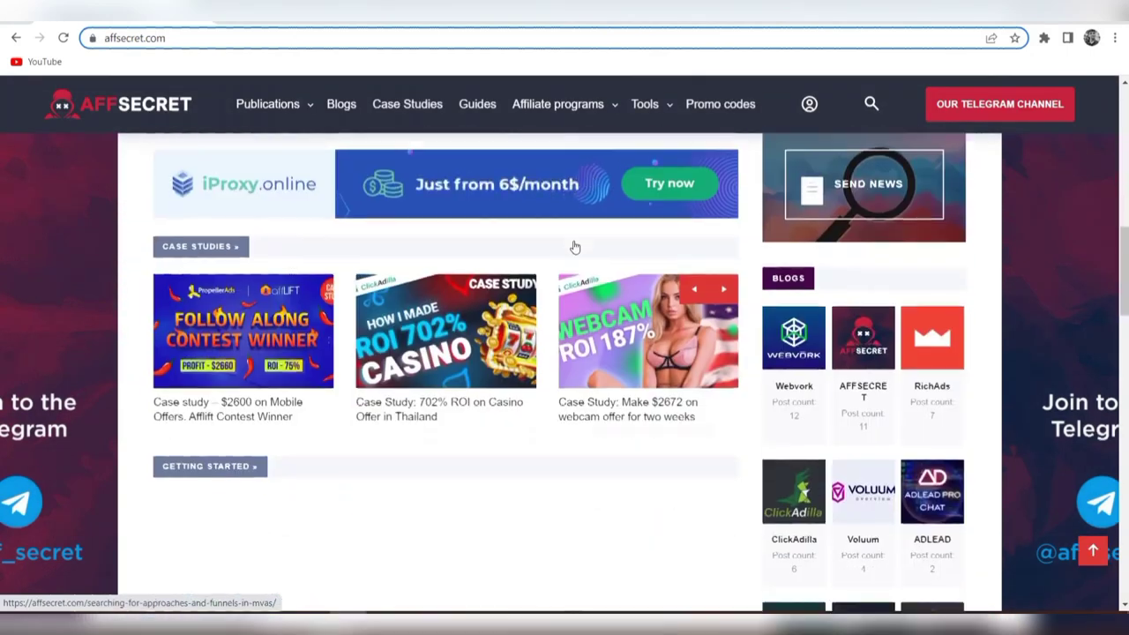
scroll(574, 246, "down", 5)
mouse_move(287, 108)
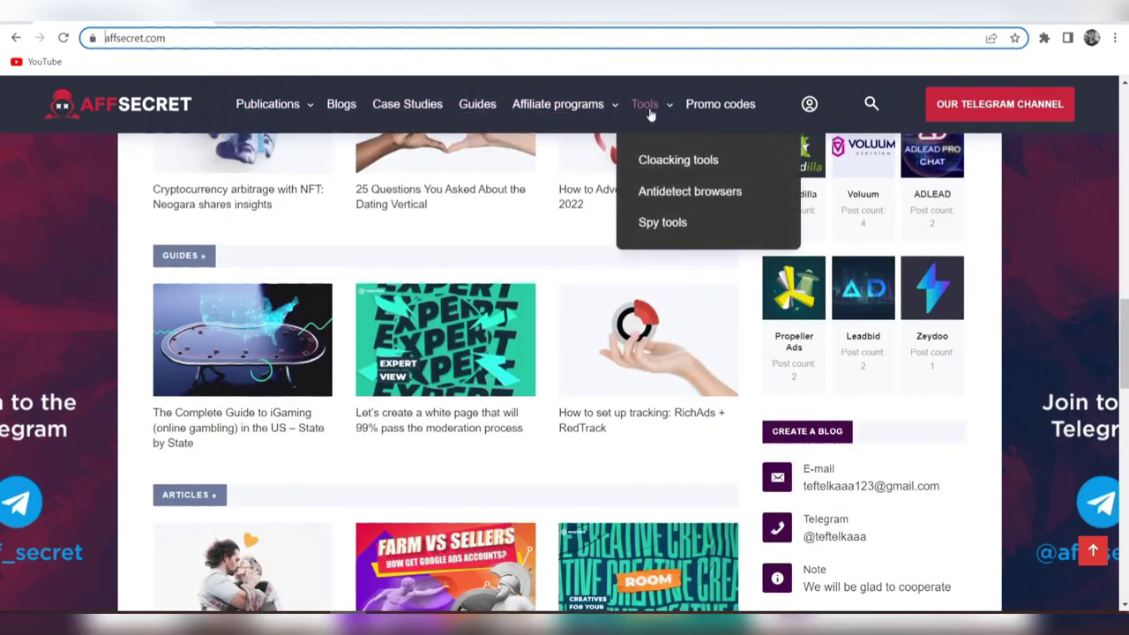
scroll(590, 199, "down", 8)
scroll(584, 211, "down", 3)
scroll(585, 212, "up", 12)
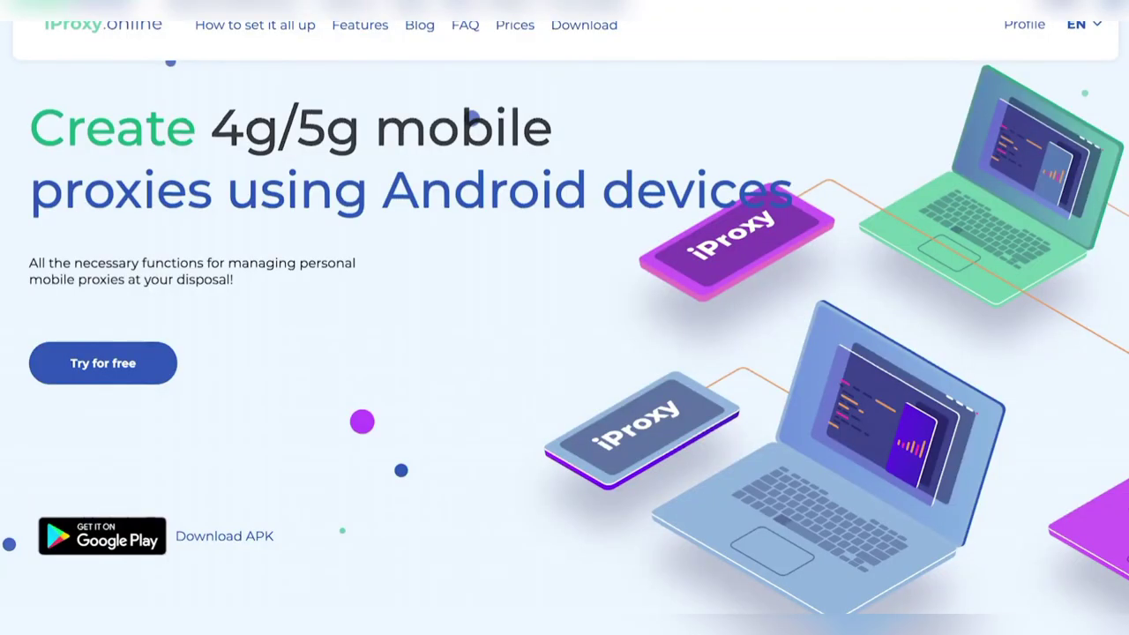